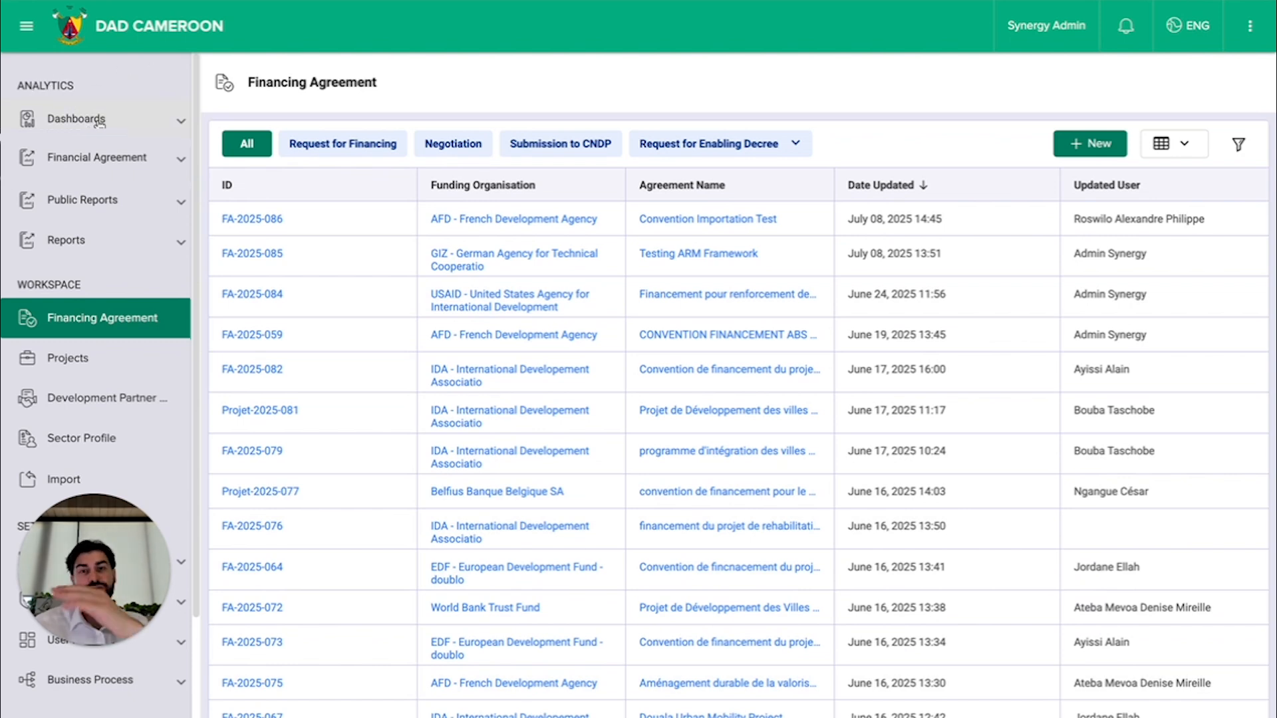
Step: Look through the navigation modules, the available interface languages and the list of user manuals
{"action": "scroll", "coordinate": [97, 386], "scroll_direction": "down", "scroll_amount": 2}
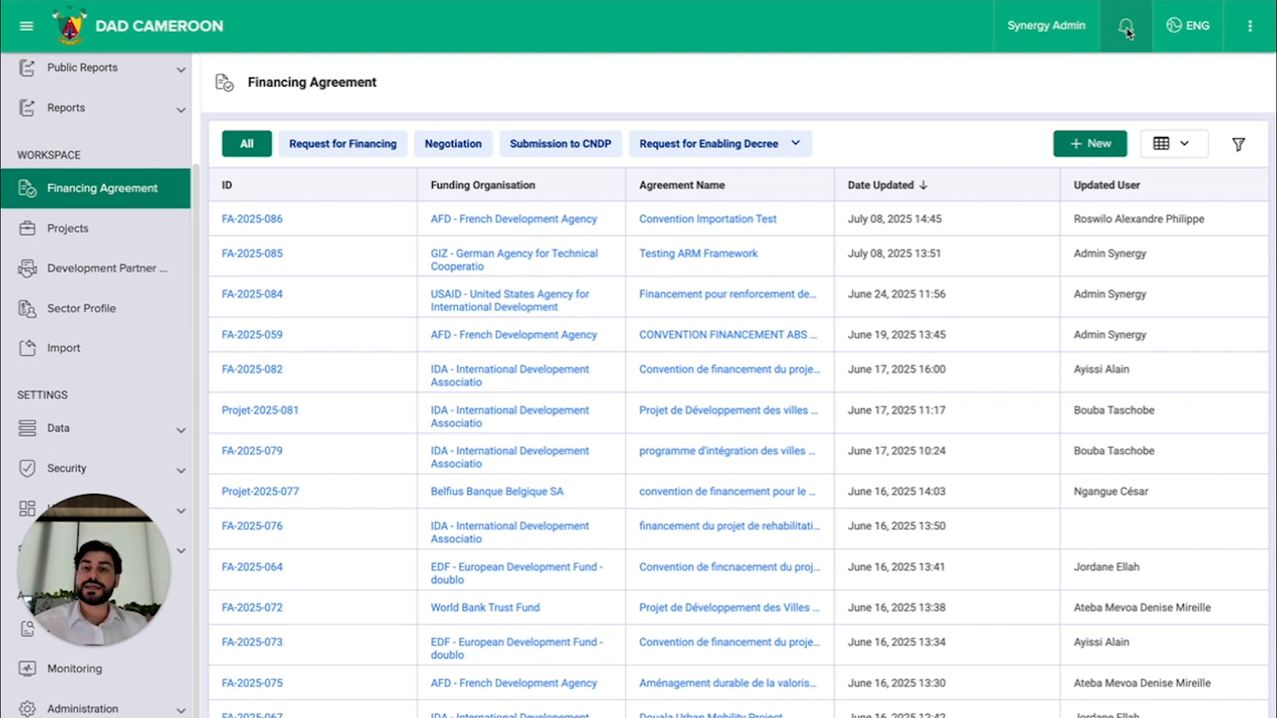
{"action": "left_click", "coordinate": [1179, 25]}
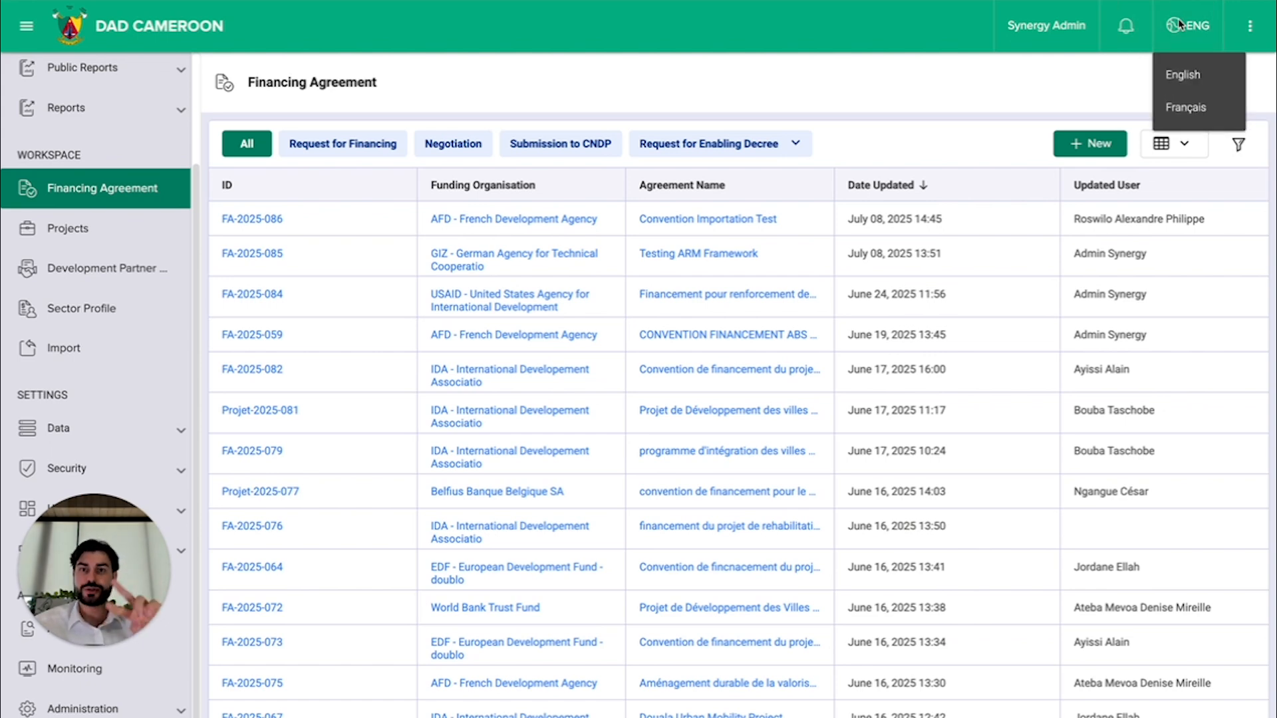
{"action": "left_click", "coordinate": [1256, 32]}
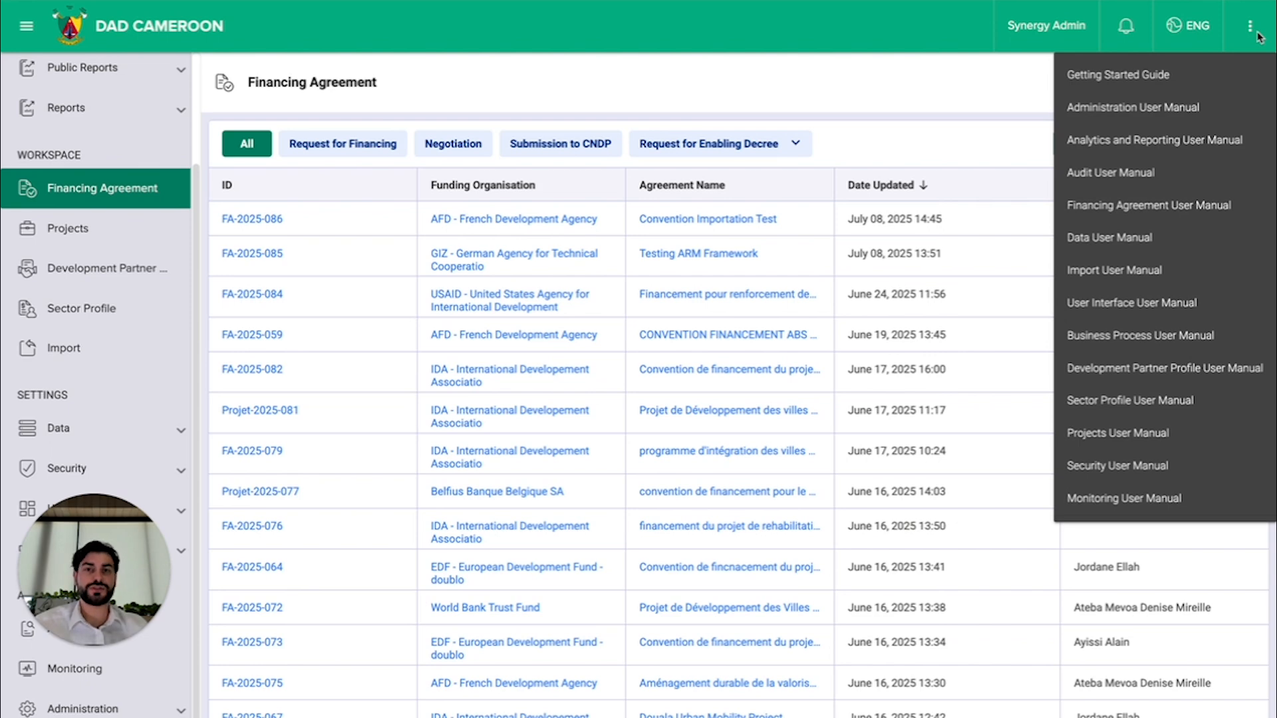
{"action": "left_click", "coordinate": [583, 199]}
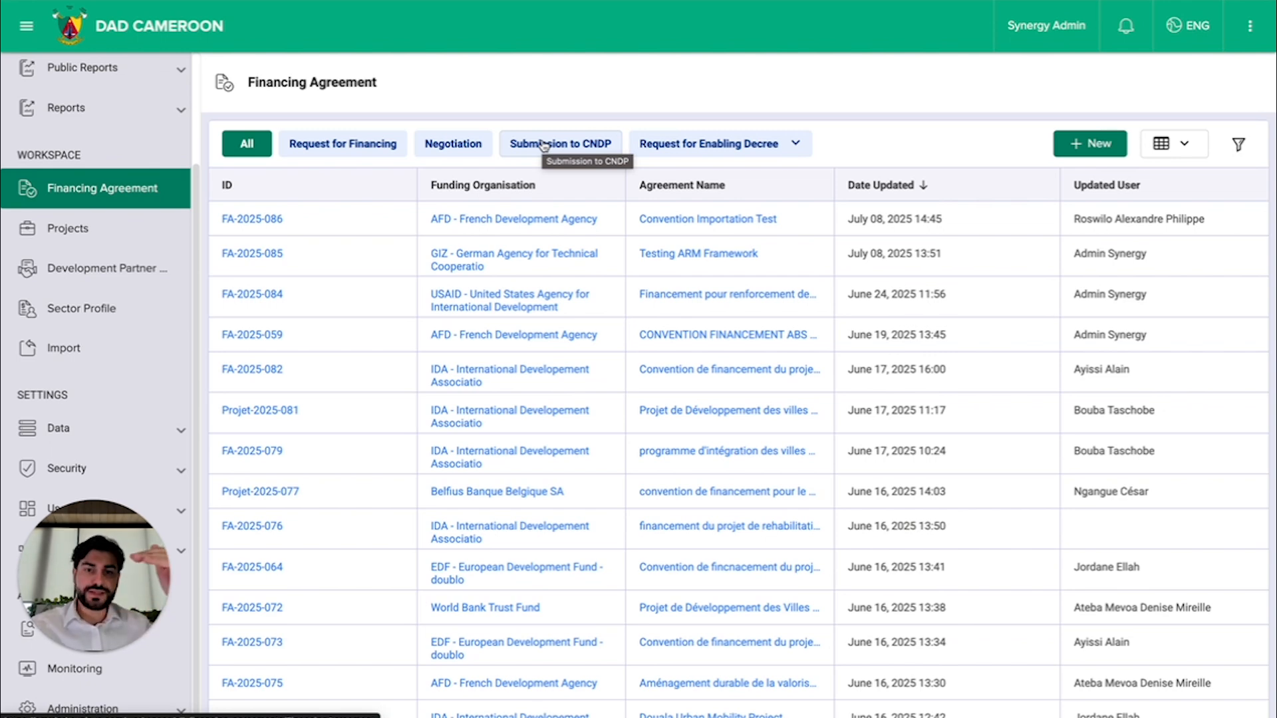
Step: View the financing agreements in the Request for Financing and Negotiation states, and return to the full list
{"action": "scroll", "coordinate": [390, 419], "scroll_direction": "down", "scroll_amount": 2}
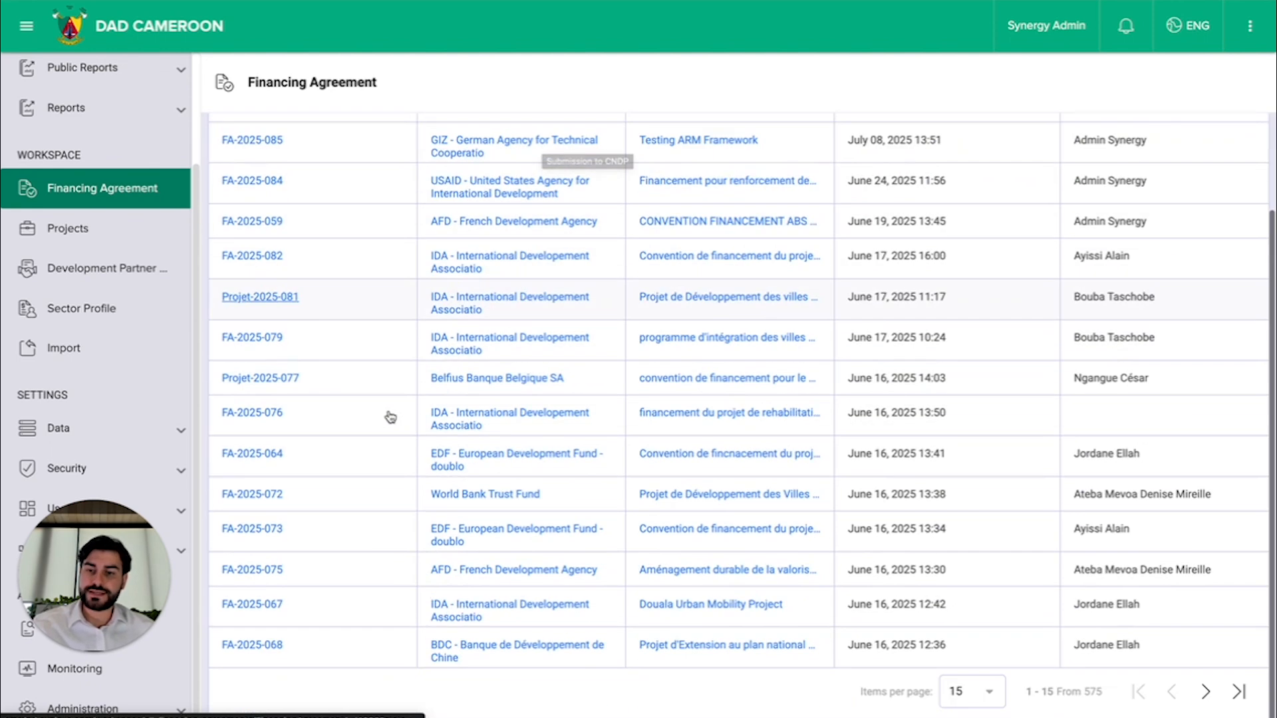
{"action": "scroll", "coordinate": [402, 315], "scroll_direction": "up", "scroll_amount": 2}
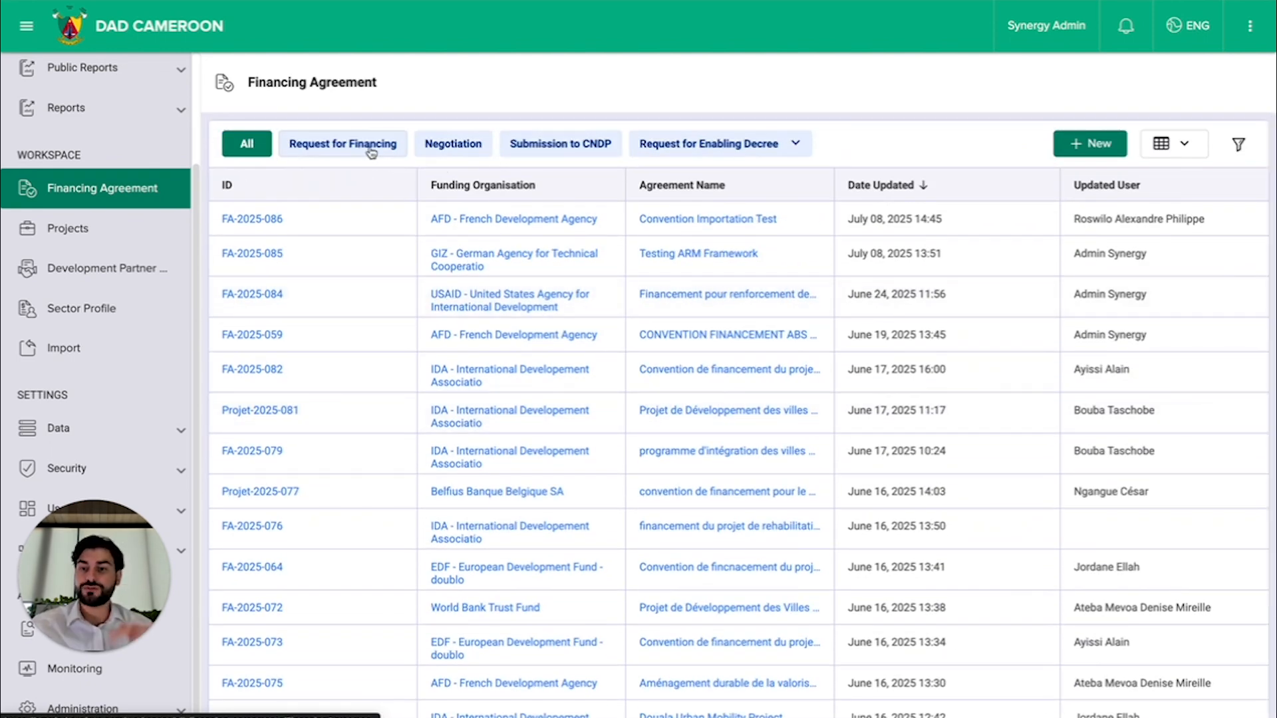
{"action": "left_click", "coordinate": [371, 152]}
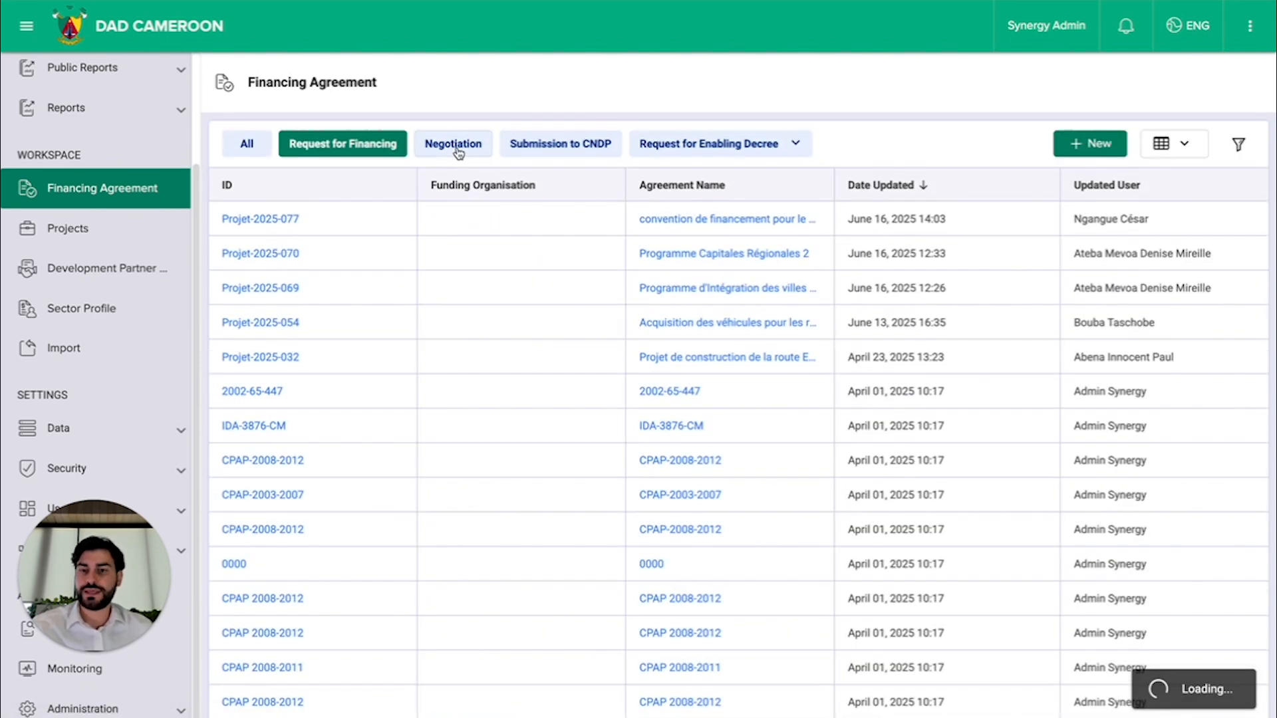
{"action": "left_click", "coordinate": [456, 147]}
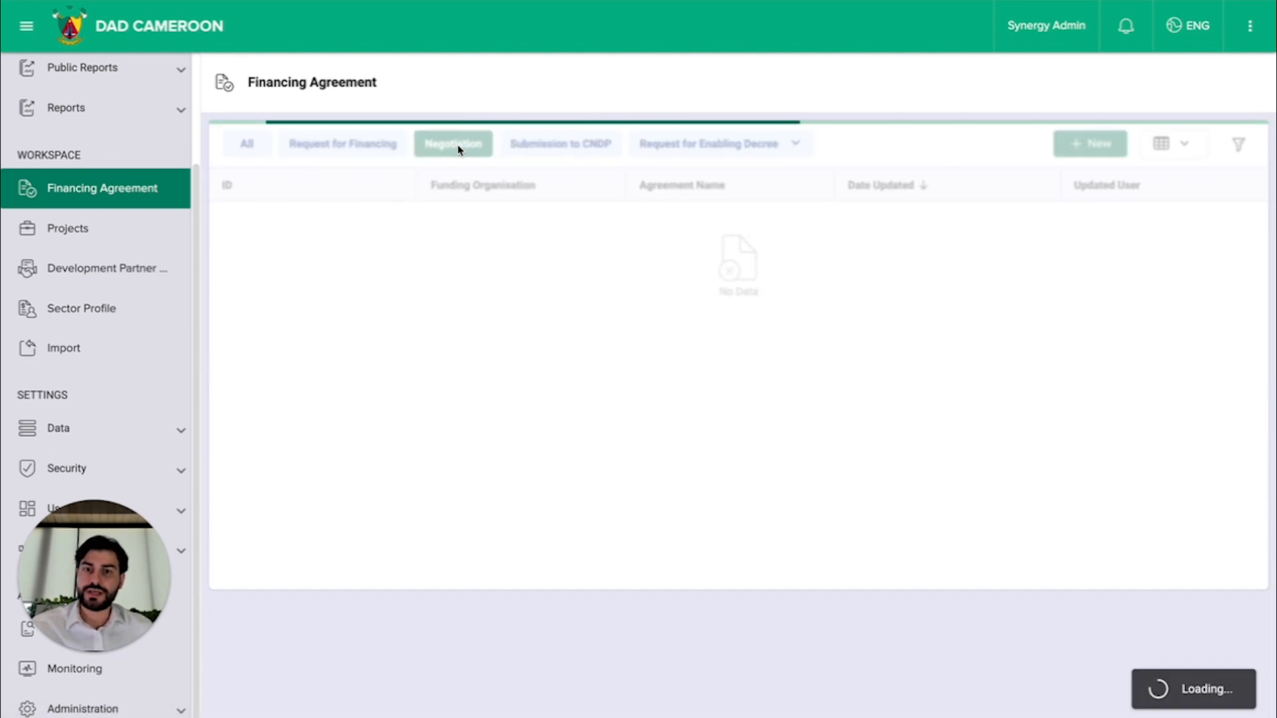
{"action": "left_click", "coordinate": [246, 145]}
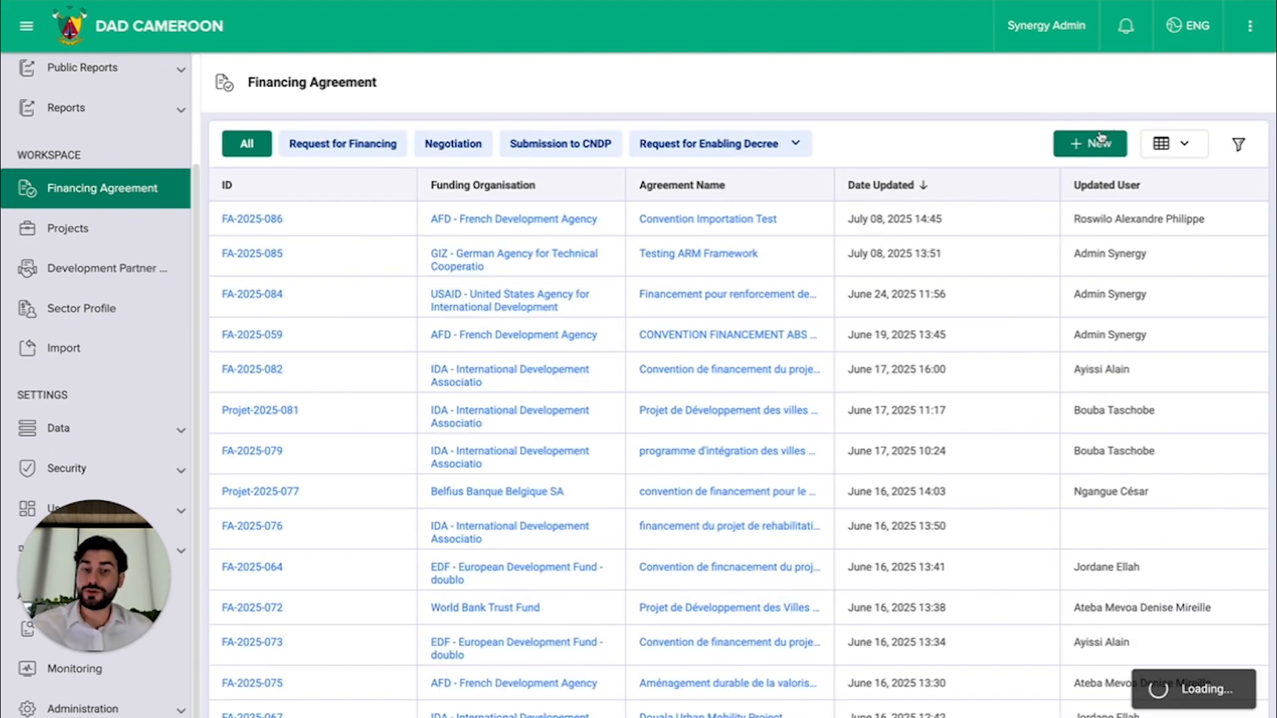
Step: Check the filter fields of the agreements list and open agreement FA-2025-068 for editing
{"action": "left_click", "coordinate": [1238, 144]}
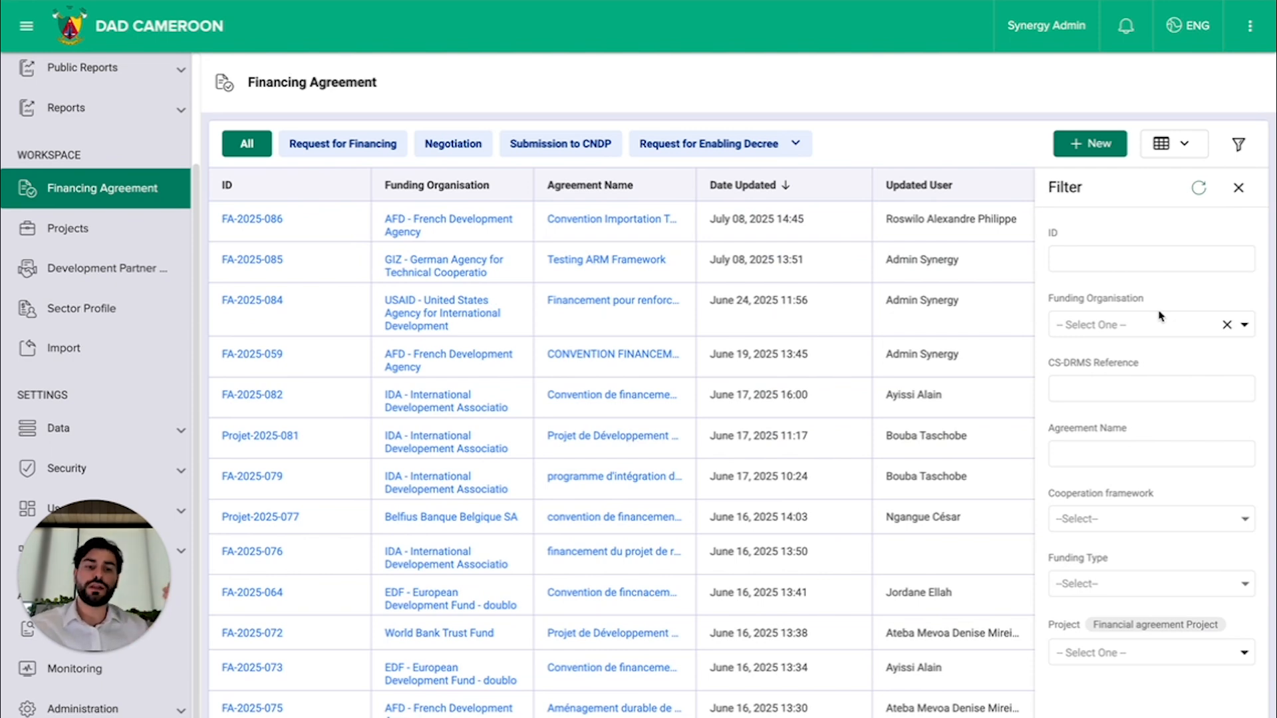
{"action": "scroll", "coordinate": [1152, 444], "scroll_direction": "down", "scroll_amount": 2}
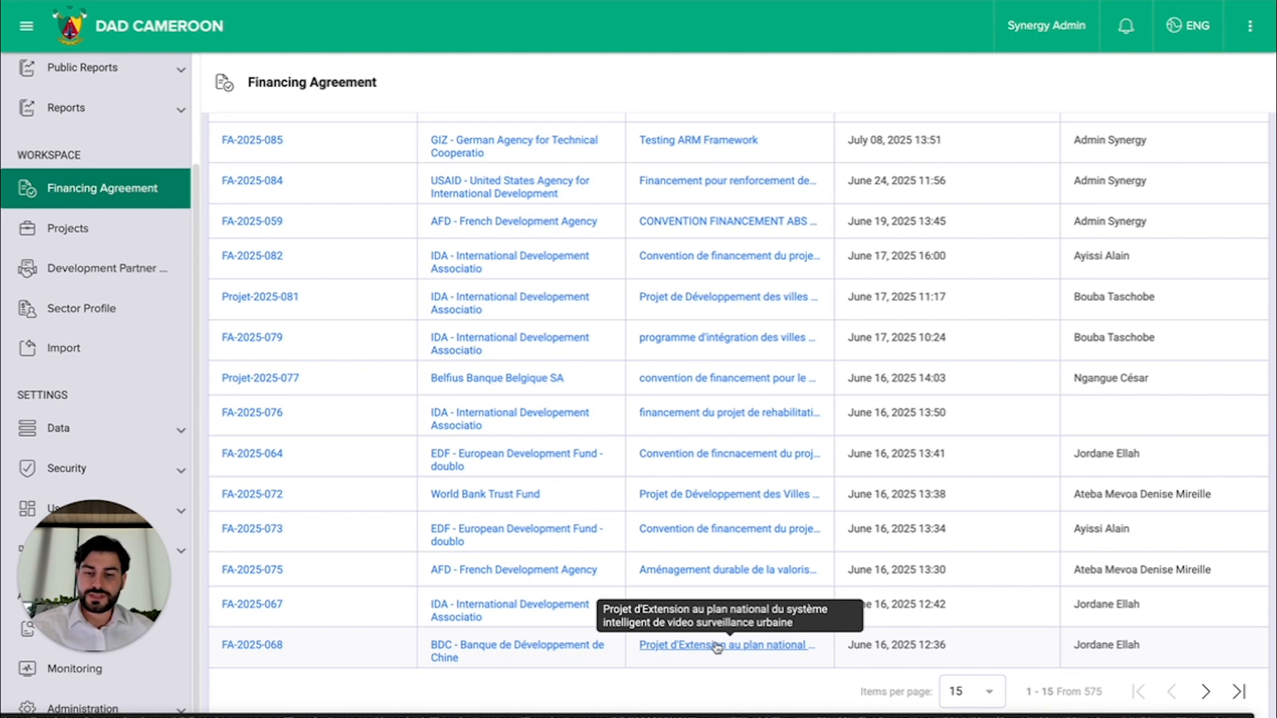
{"action": "scroll", "coordinate": [758, 529], "scroll_direction": "up", "scroll_amount": 2}
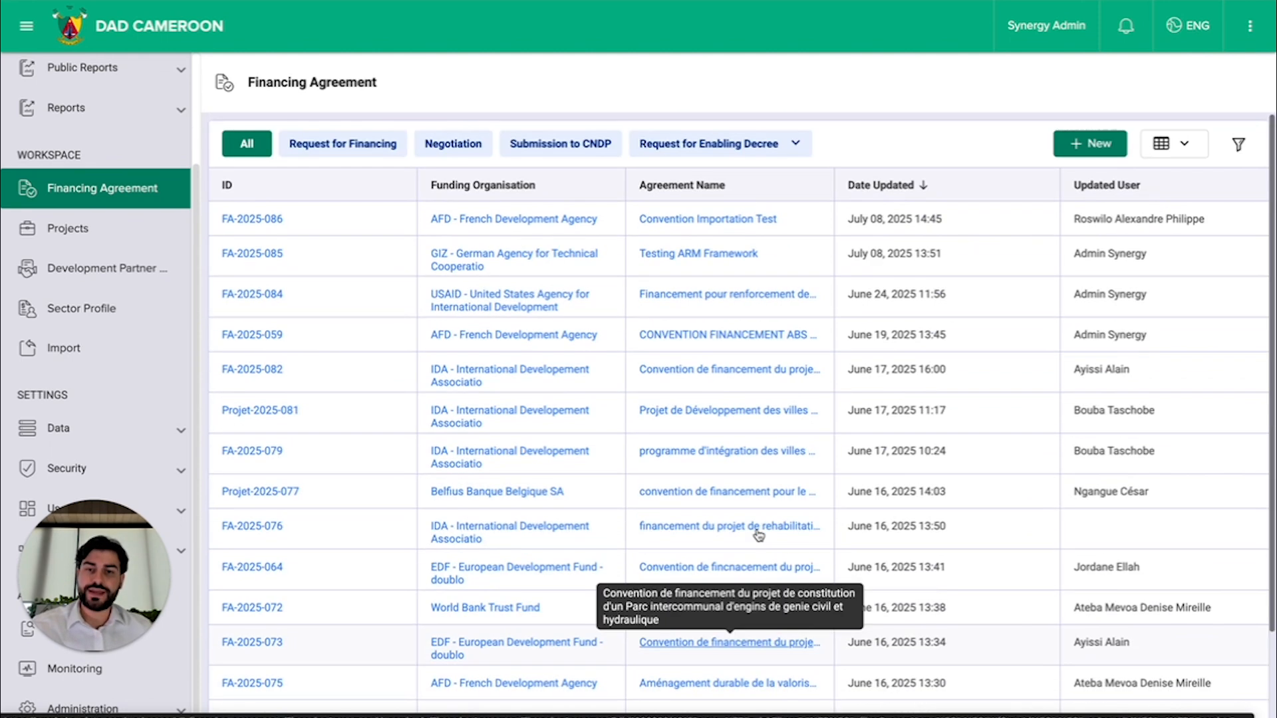
{"action": "scroll", "coordinate": [758, 528], "scroll_direction": "down", "scroll_amount": 2}
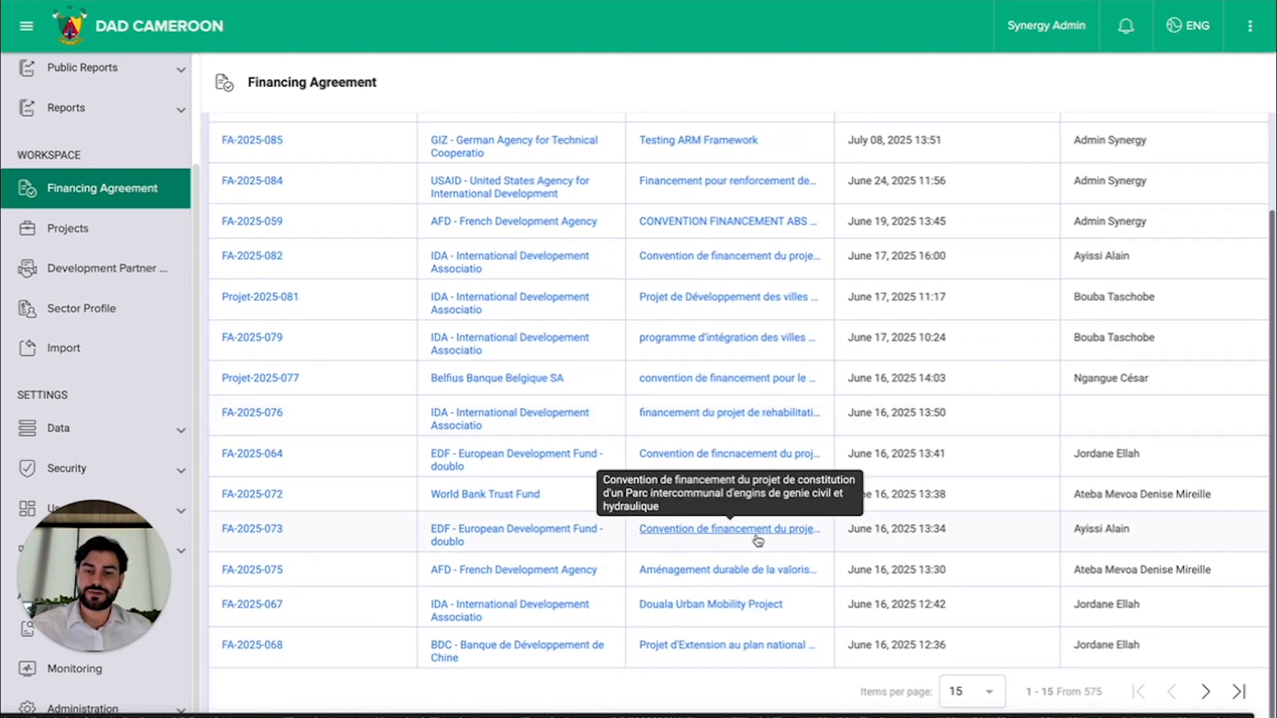
{"action": "left_click", "coordinate": [724, 646]}
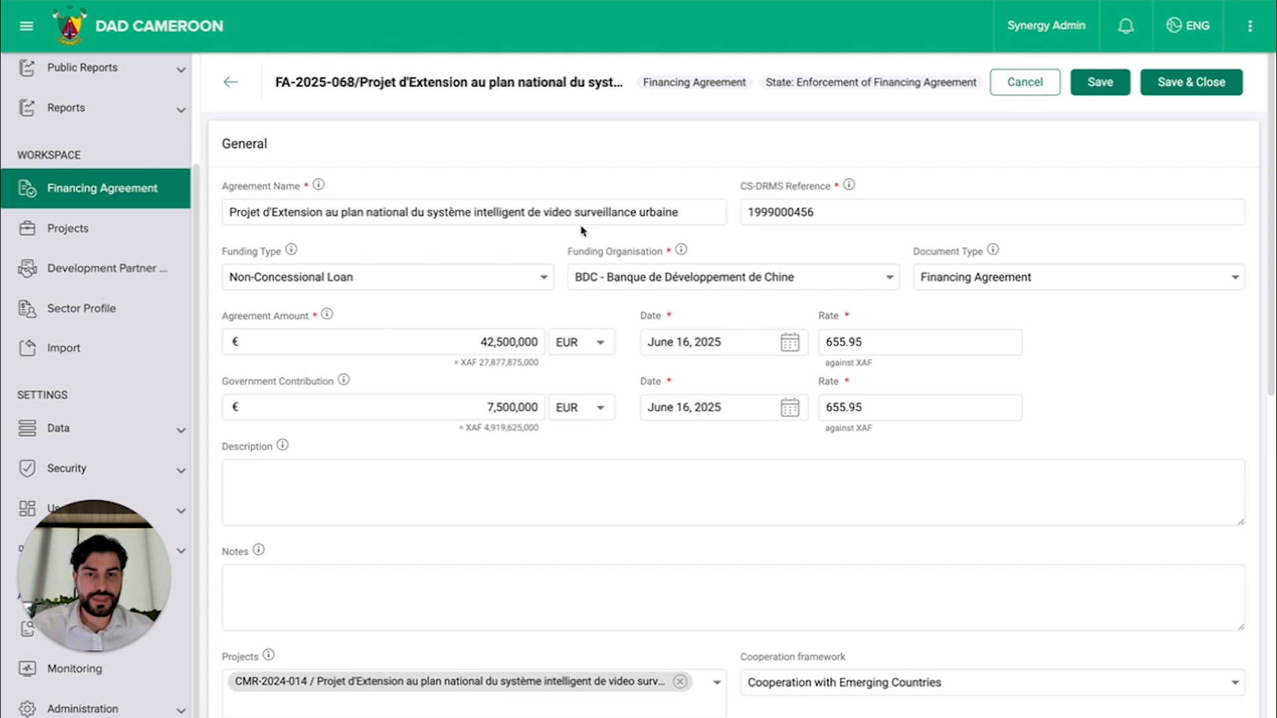
Step: Examine the agreement's General section, including its funding type, funding organisation, agreement amount, government contribution and exchange rates
{"action": "scroll", "coordinate": [823, 307], "scroll_direction": "down", "scroll_amount": 1}
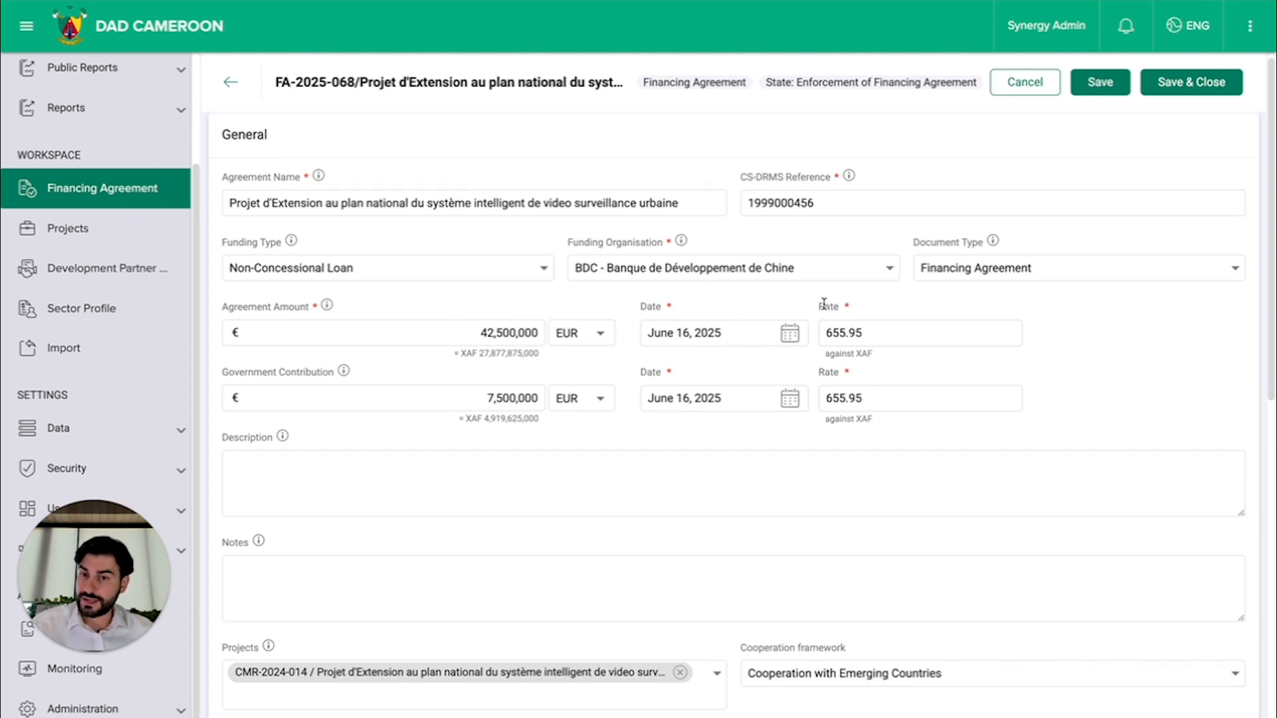
{"action": "scroll", "coordinate": [758, 408], "scroll_direction": "down", "scroll_amount": 1}
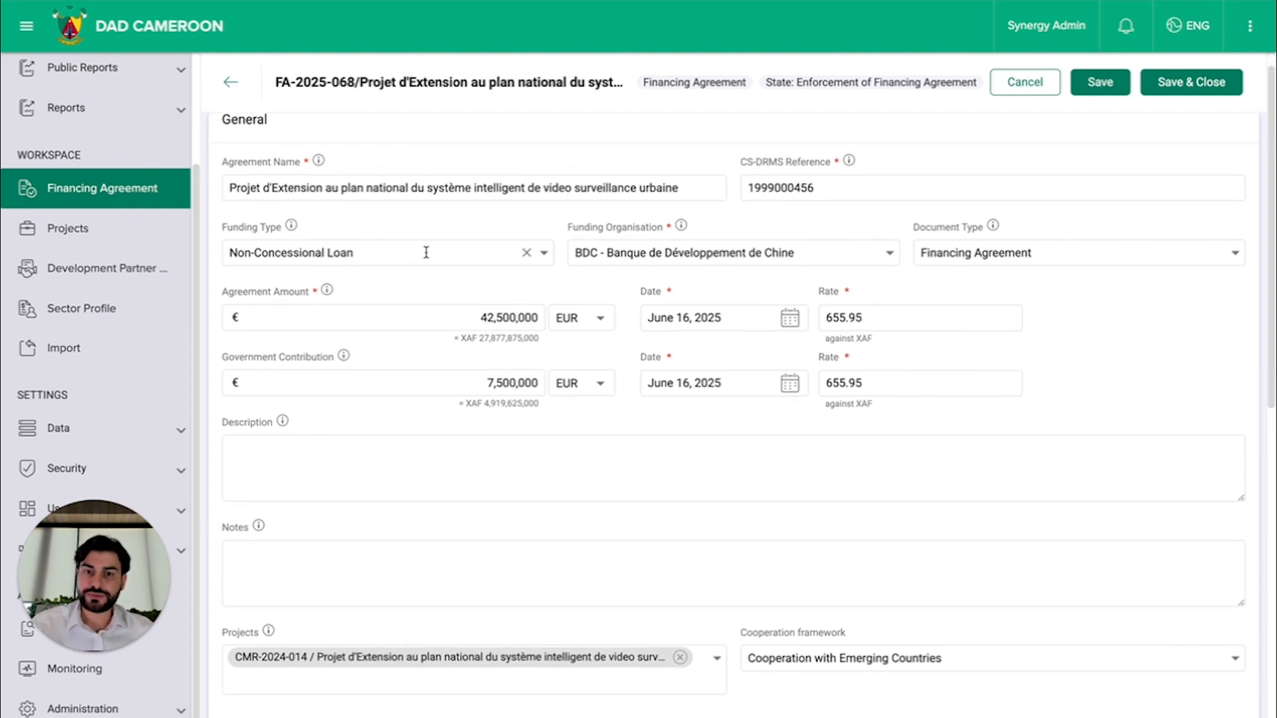
{"action": "scroll", "coordinate": [1040, 304], "scroll_direction": "down", "scroll_amount": 2}
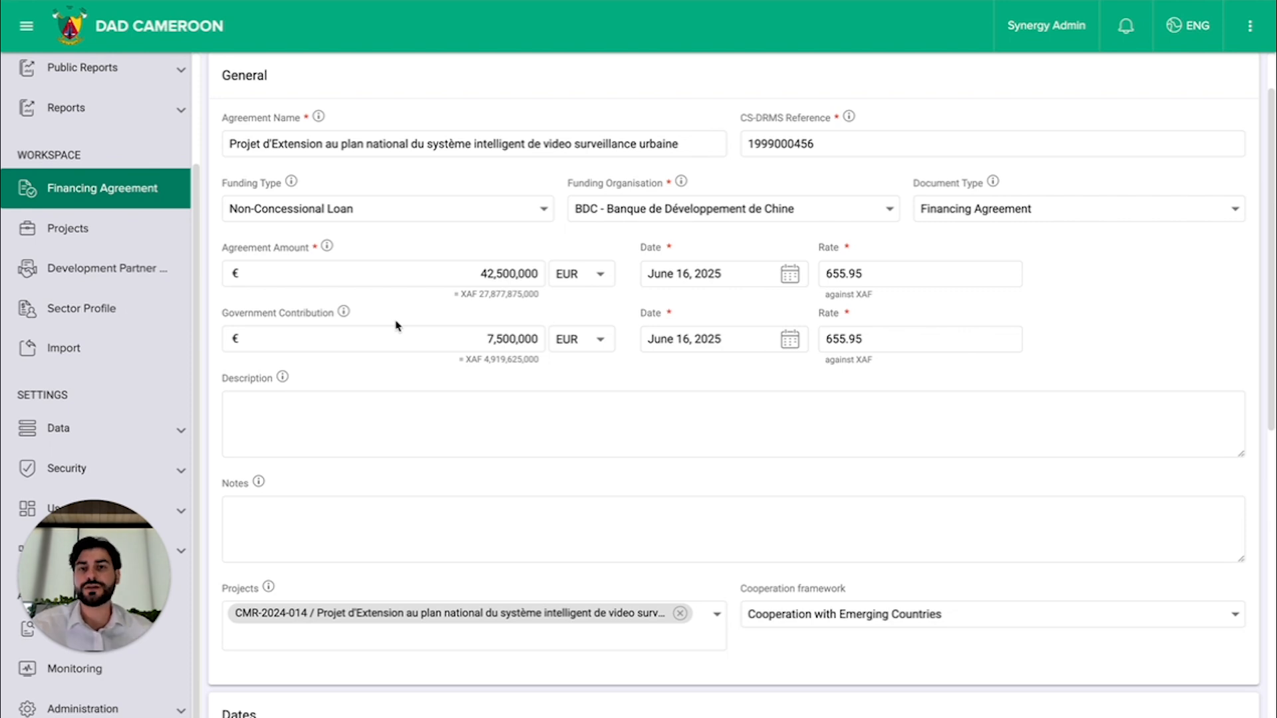
{"action": "scroll", "coordinate": [399, 325], "scroll_direction": "up", "scroll_amount": 2}
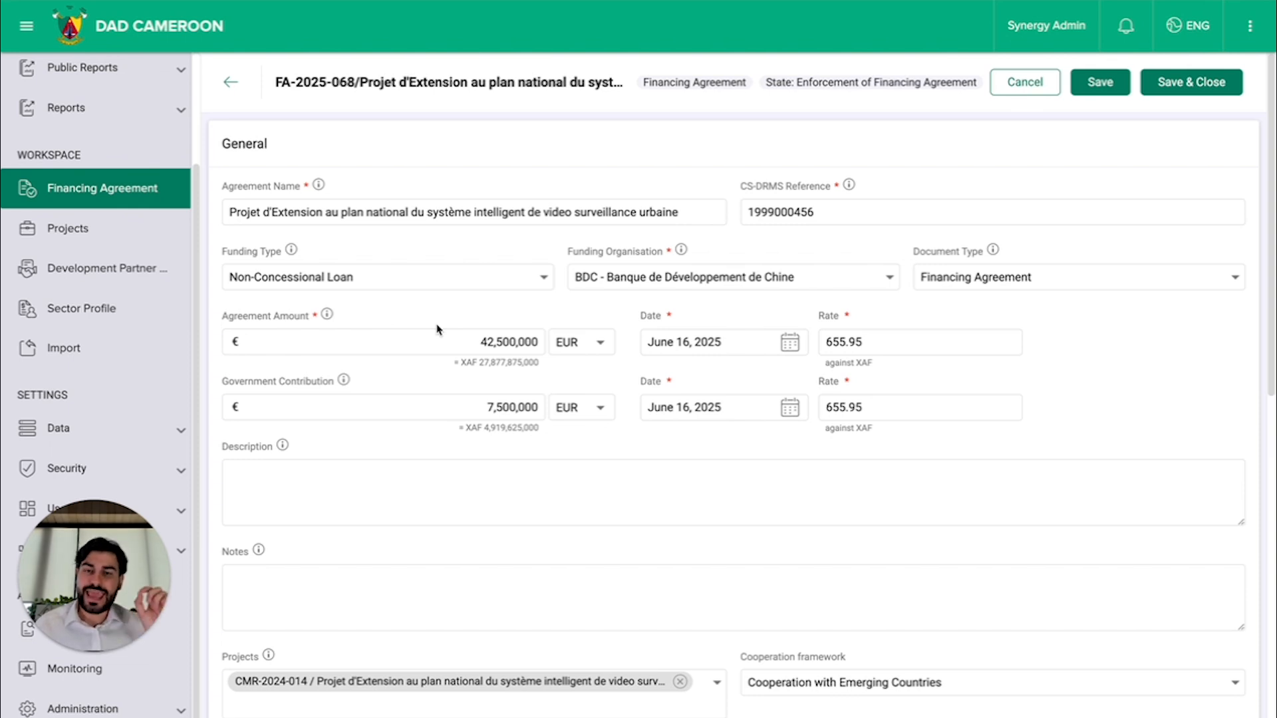
{"action": "left_click", "coordinate": [437, 333]}
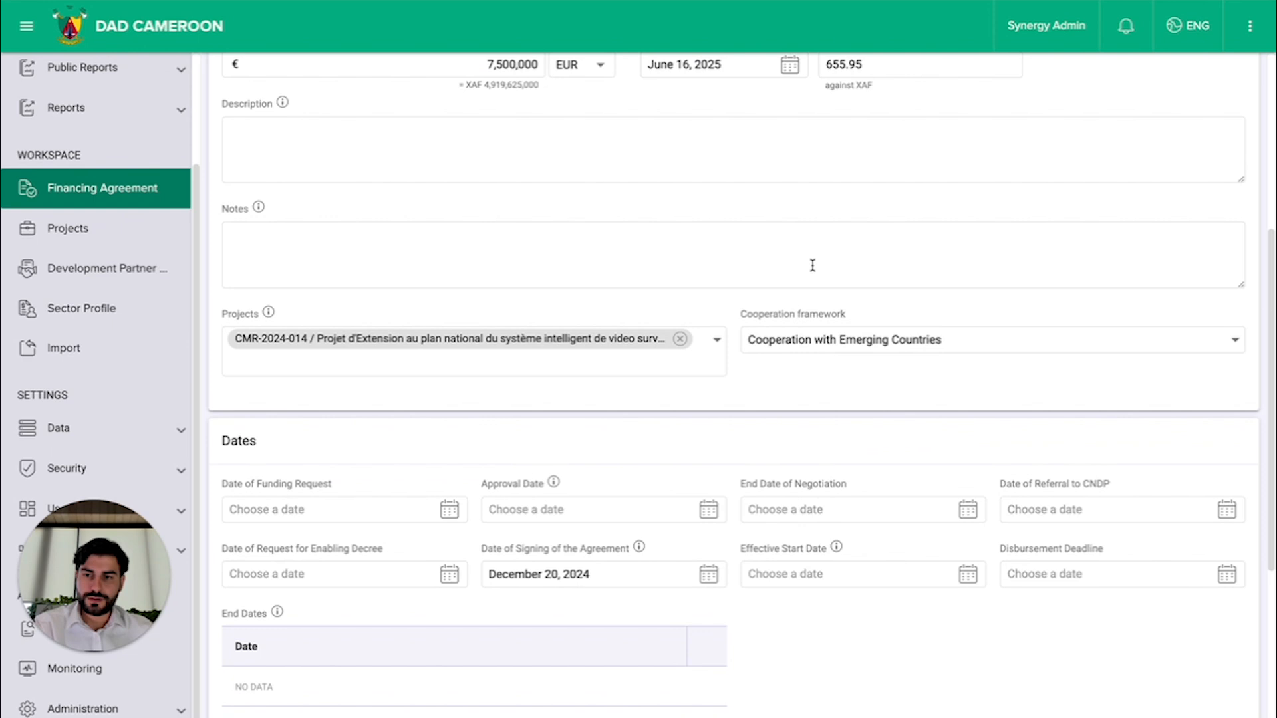
{"action": "scroll", "coordinate": [812, 266], "scroll_direction": "up", "scroll_amount": 1}
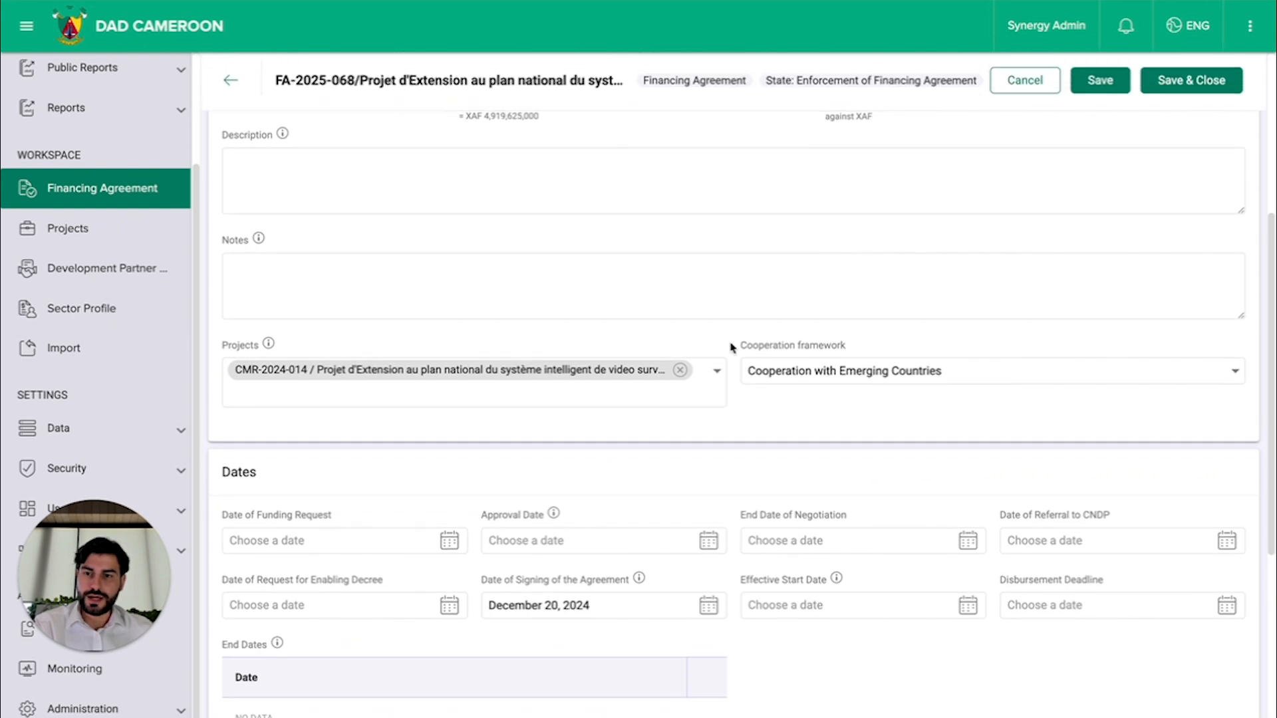
Step: Examine the agreement's linked project, cooperation framework, dates and attachments, and check its available workflow actions
{"action": "scroll", "coordinate": [758, 331], "scroll_direction": "down", "scroll_amount": 1}
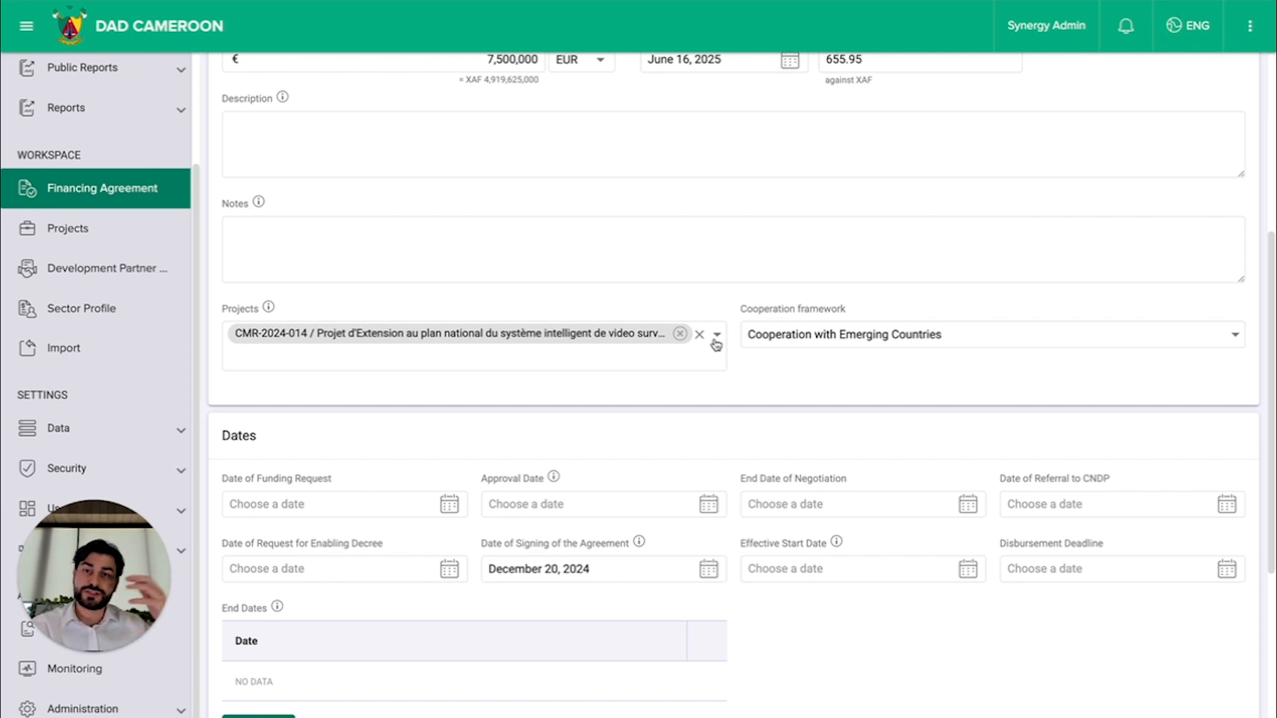
{"action": "scroll", "coordinate": [721, 297], "scroll_direction": "up", "scroll_amount": 1}
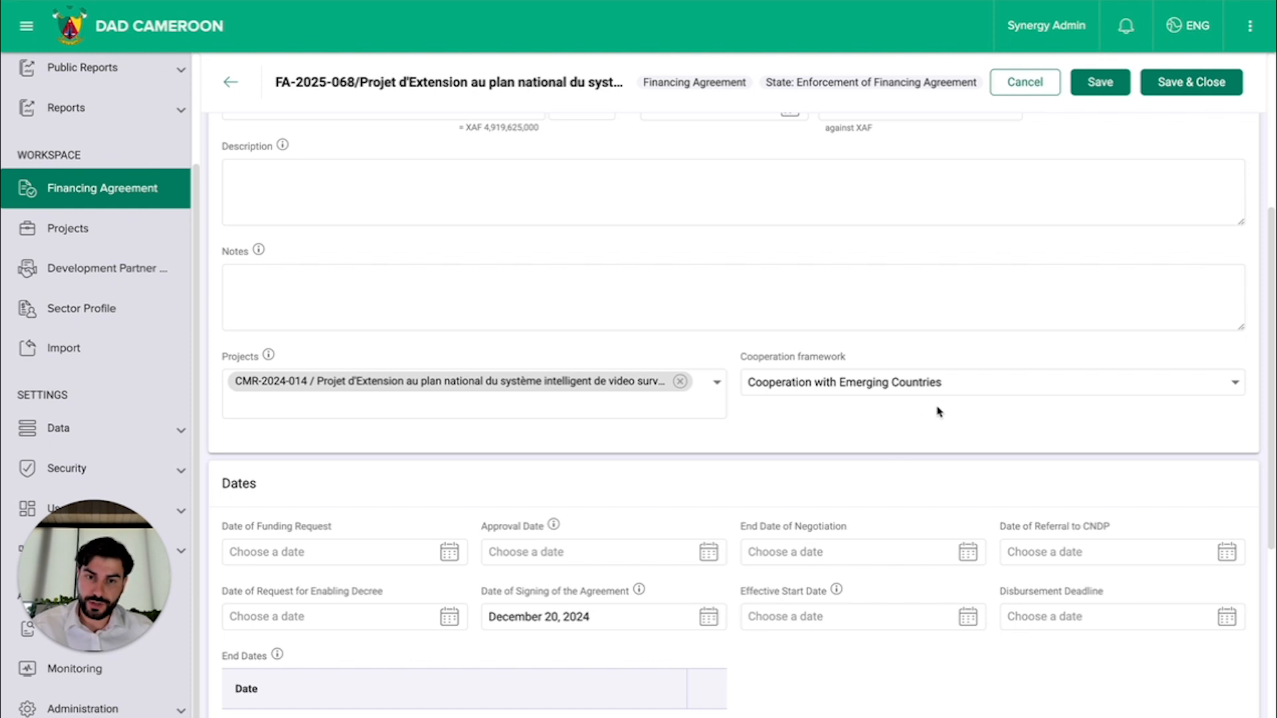
{"action": "scroll", "coordinate": [938, 410], "scroll_direction": "down", "scroll_amount": 5}
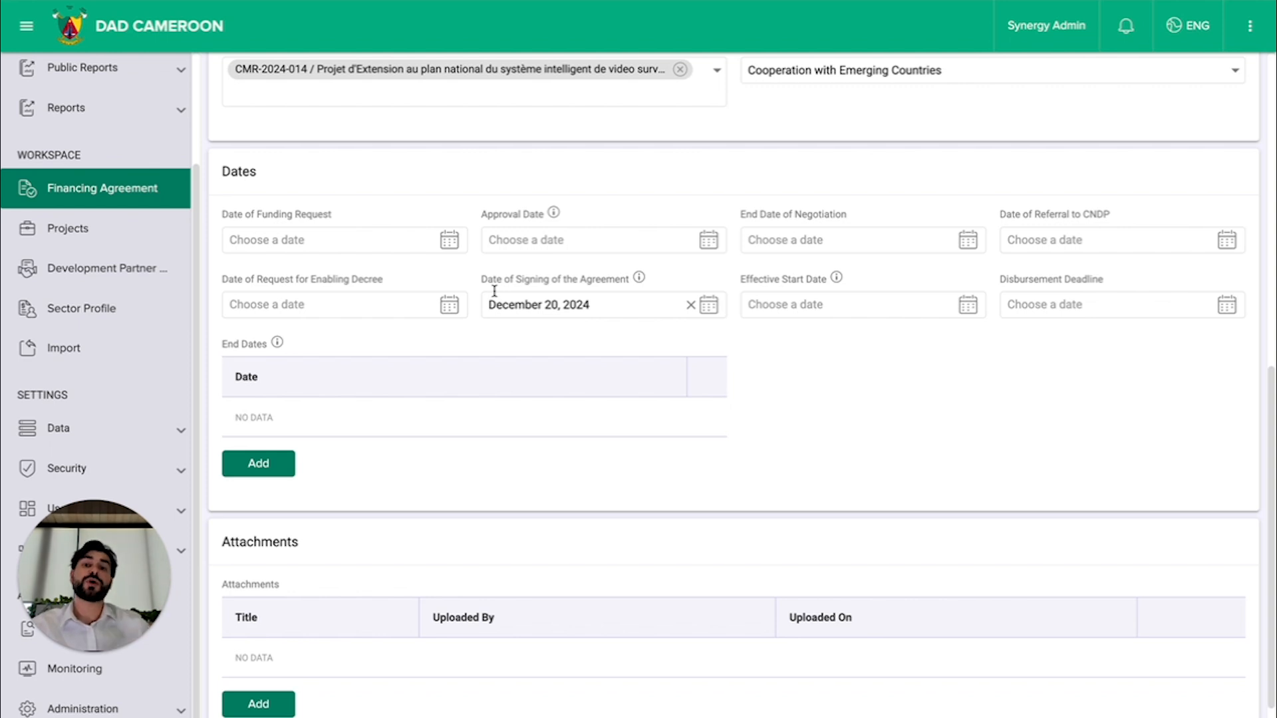
{"action": "scroll", "coordinate": [414, 306], "scroll_direction": "down", "scroll_amount": 1}
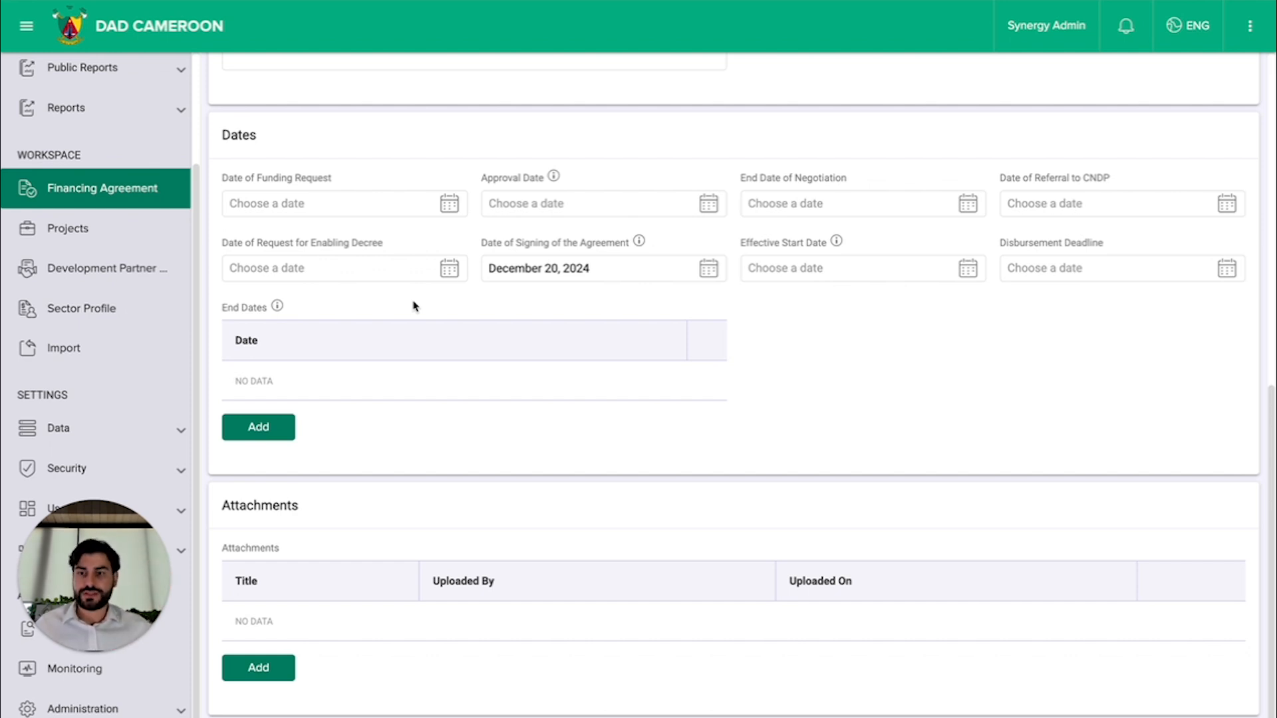
{"action": "left_click", "coordinate": [233, 429]}
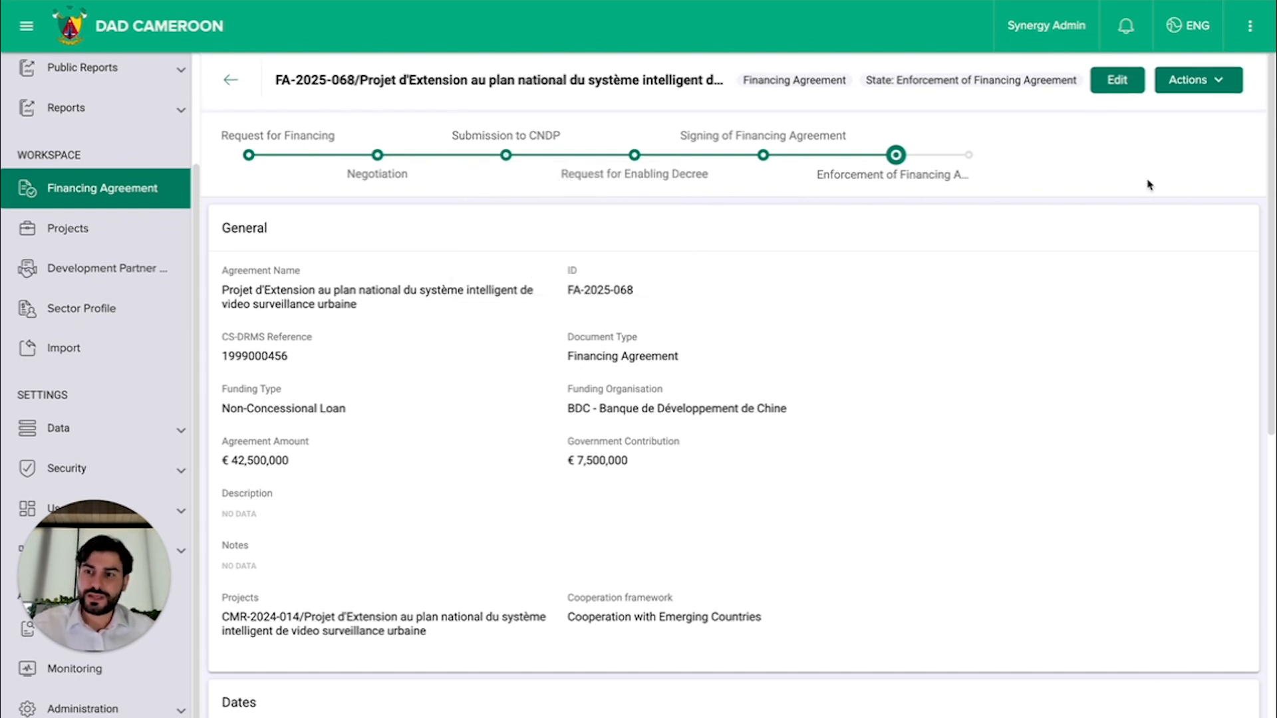
{"action": "left_click", "coordinate": [1221, 82]}
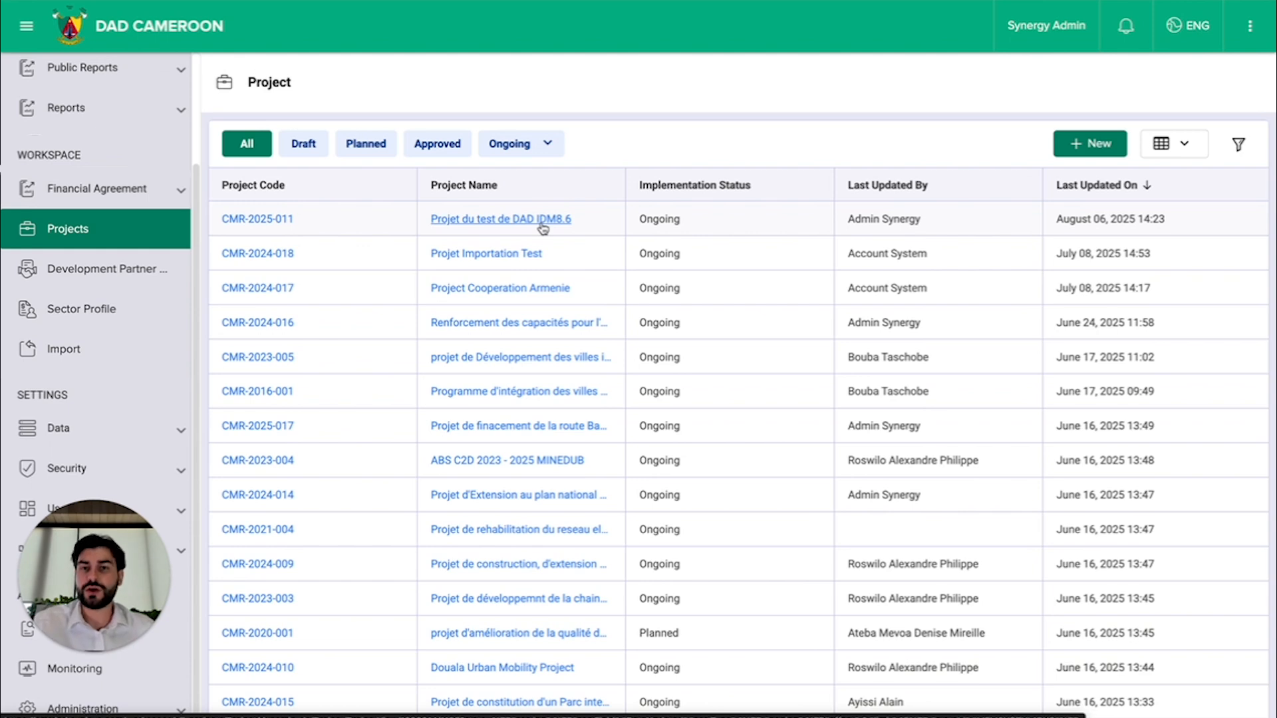
Step: Open project CMR-2025-011, "Projet du test de DAD IDM8.6", and look over its information sections through the Activity Log
{"action": "left_click", "coordinate": [508, 220]}
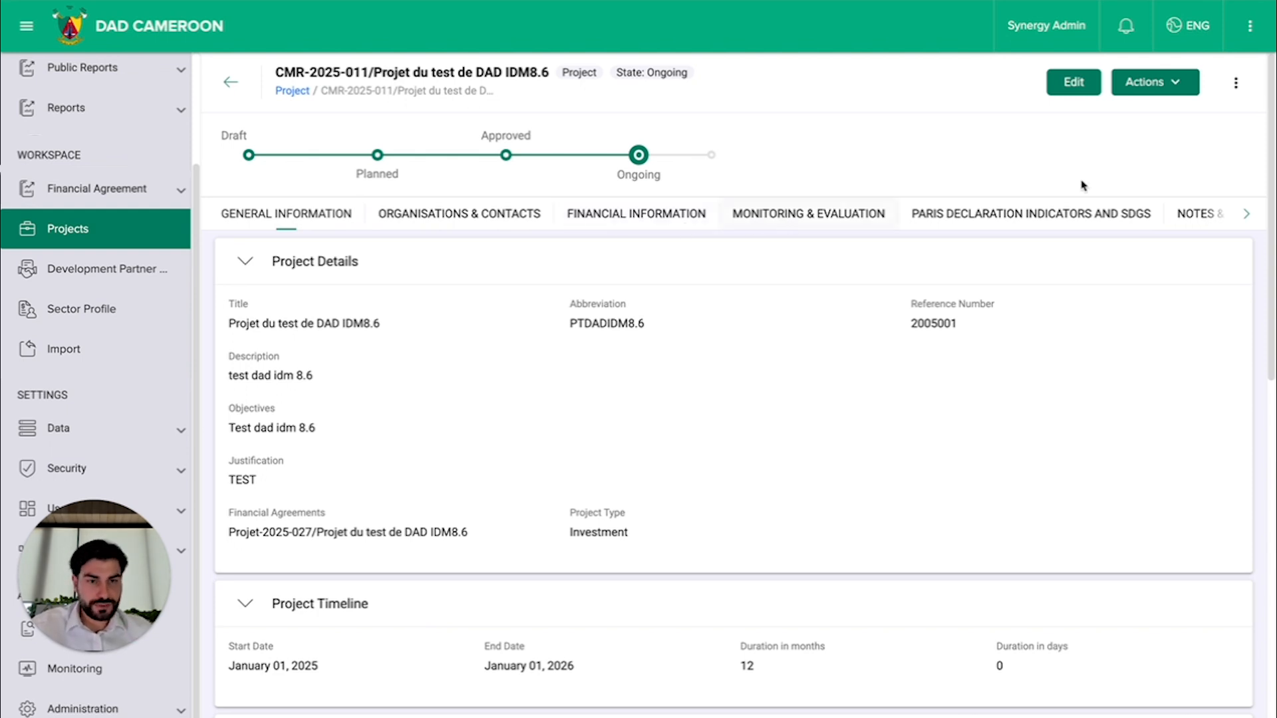
{"action": "left_click", "coordinate": [1248, 218]}
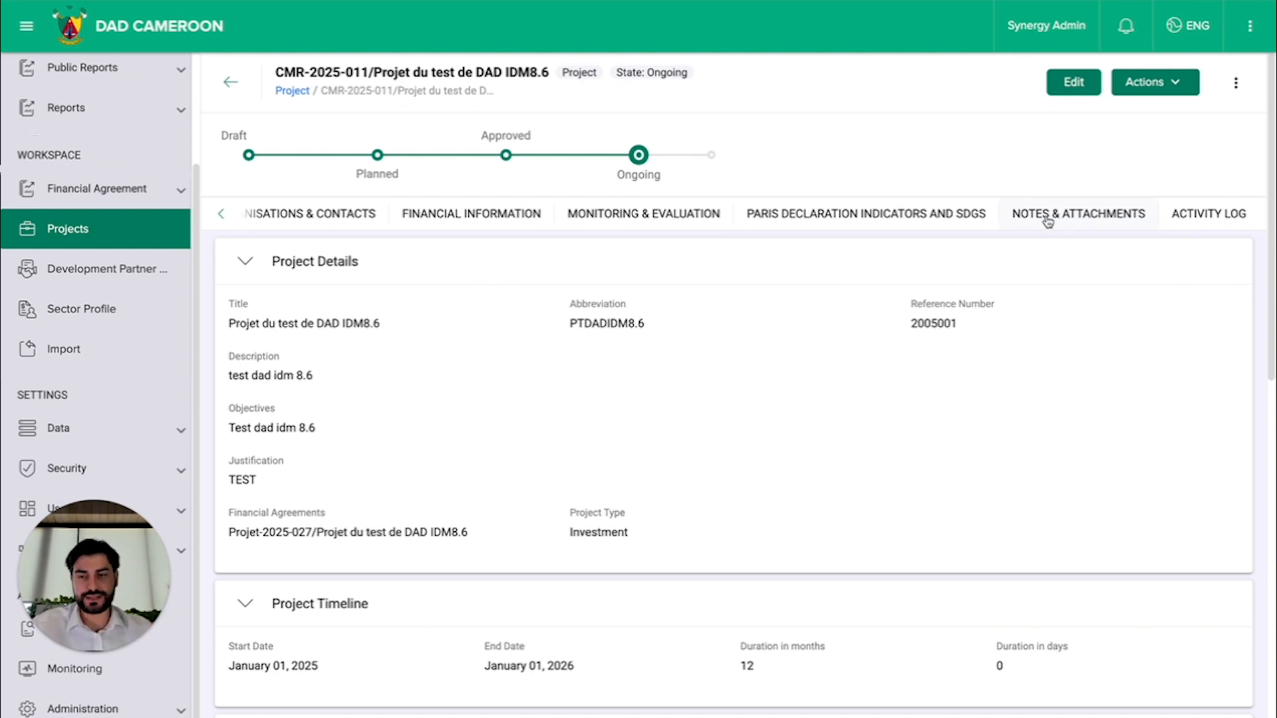
{"action": "scroll", "coordinate": [853, 305], "scroll_direction": "down", "scroll_amount": 1}
{"action": "scroll", "coordinate": [854, 305], "scroll_direction": "up", "scroll_amount": 1}
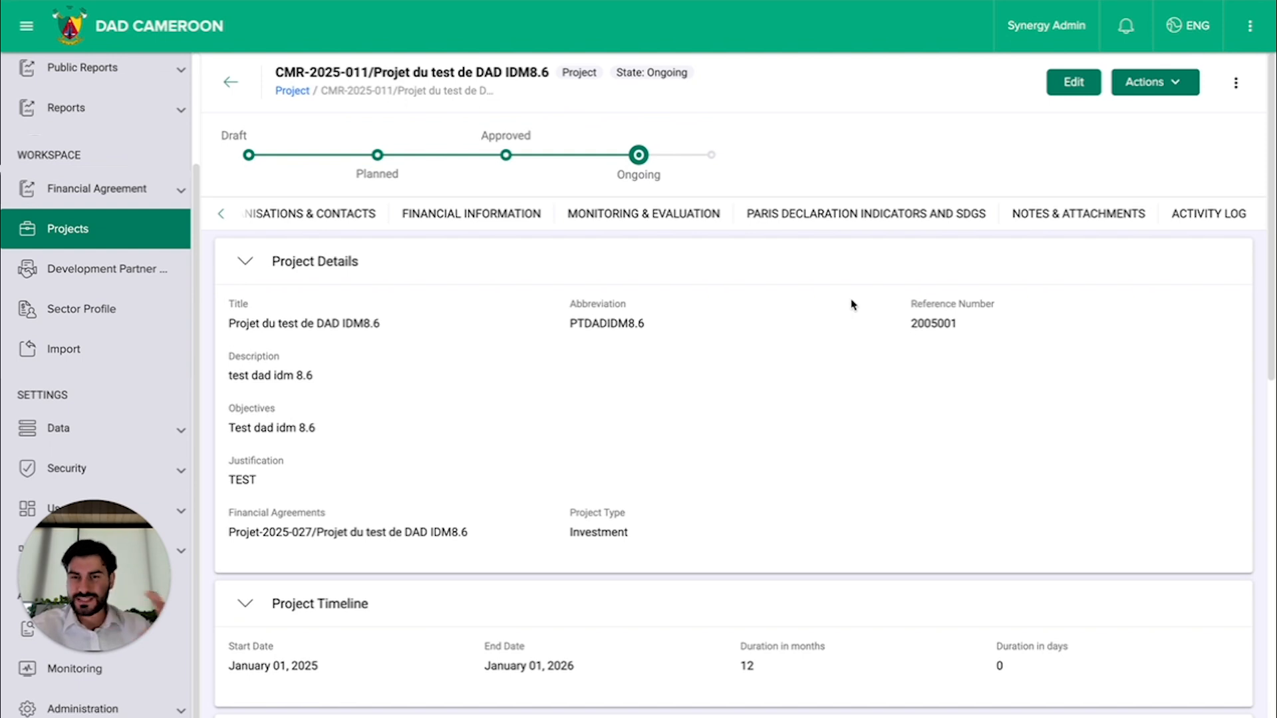
Step: Examine the project's general information, covering its details, timeline, sector allocation and project locations
{"action": "scroll", "coordinate": [851, 340], "scroll_direction": "down", "scroll_amount": 1}
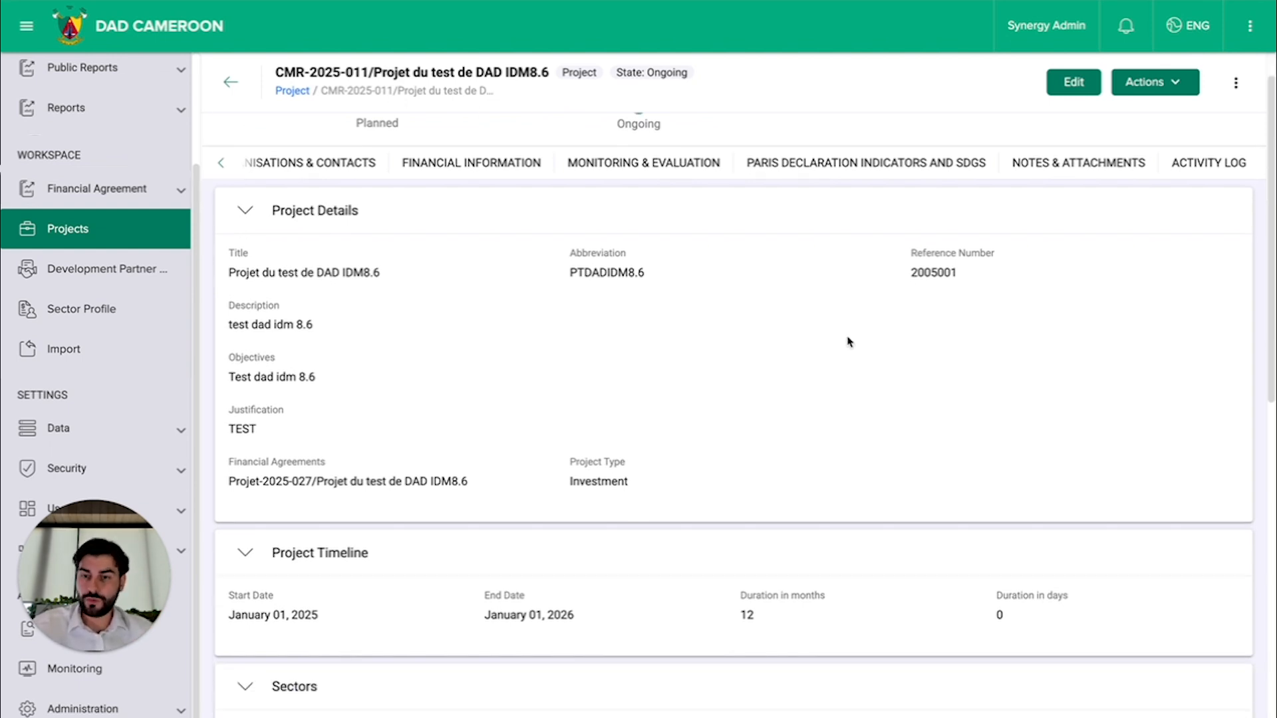
{"action": "scroll", "coordinate": [381, 206], "scroll_direction": "down", "scroll_amount": 1}
{"action": "scroll", "coordinate": [352, 206], "scroll_direction": "down", "scroll_amount": 1}
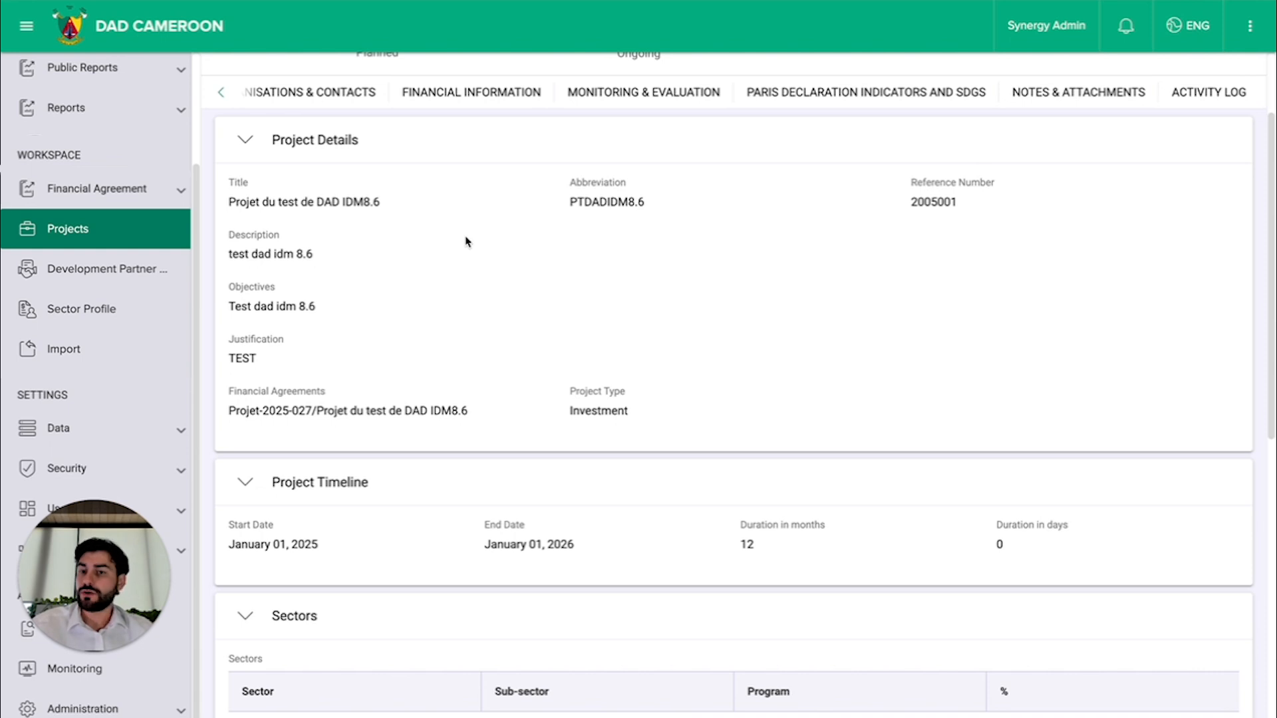
{"action": "scroll", "coordinate": [468, 241], "scroll_direction": "down", "scroll_amount": 2}
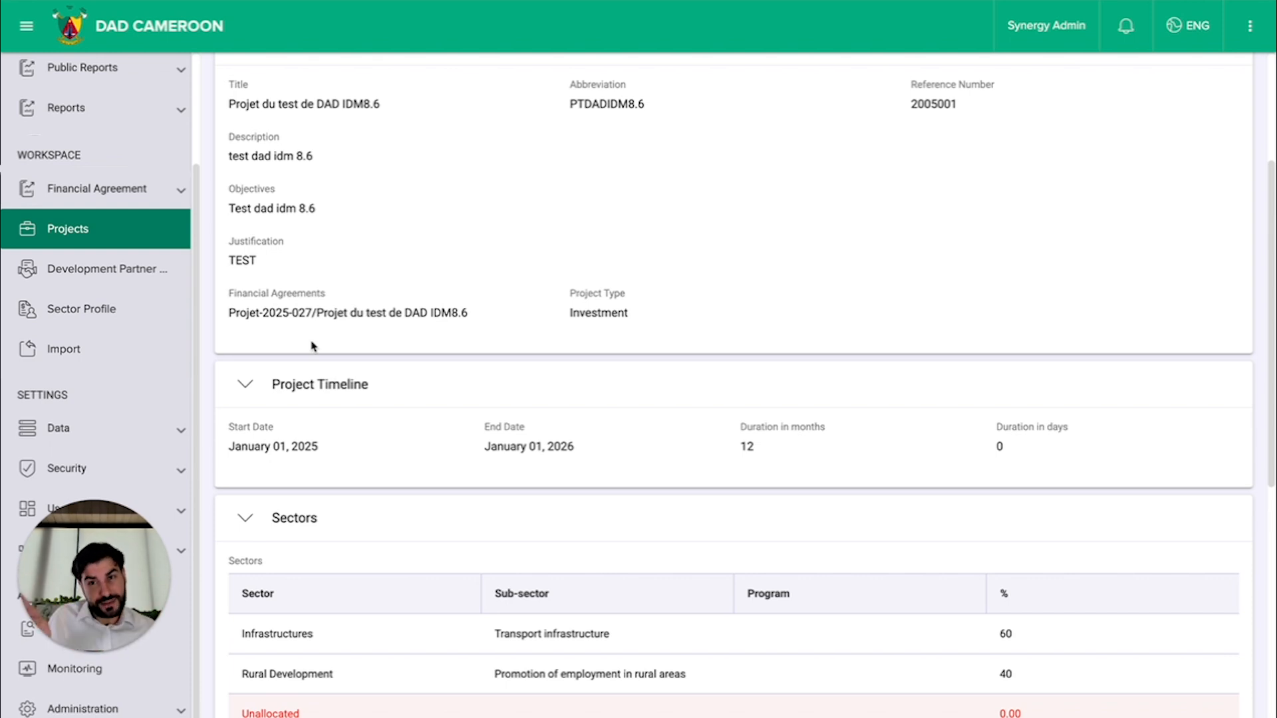
{"action": "scroll", "coordinate": [311, 346], "scroll_direction": "down", "scroll_amount": 2}
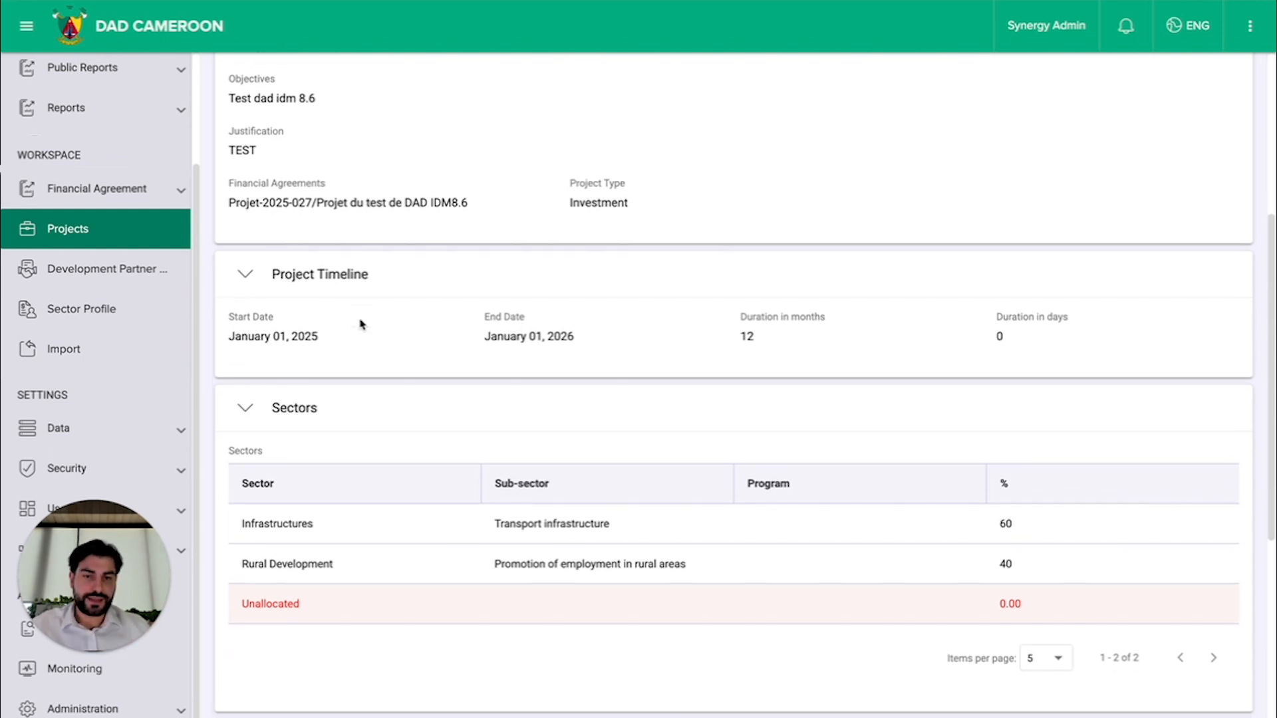
{"action": "scroll", "coordinate": [361, 324], "scroll_direction": "down", "scroll_amount": 4}
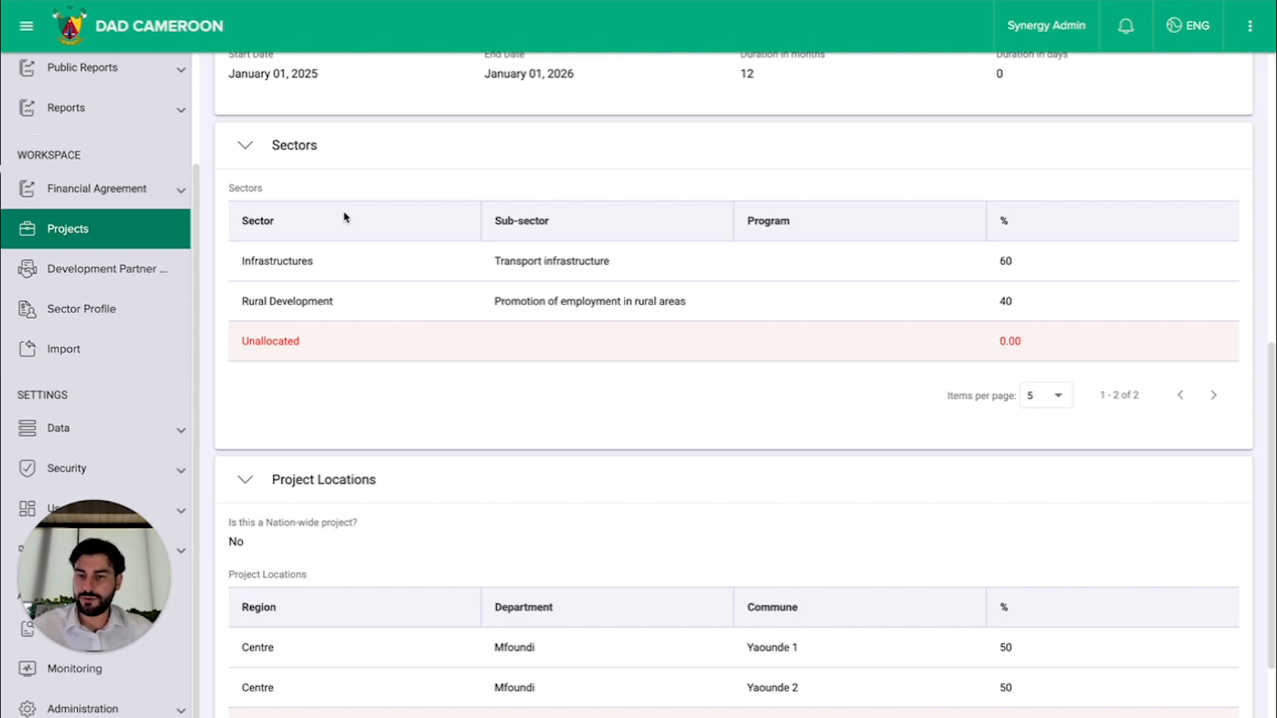
{"action": "scroll", "coordinate": [409, 407], "scroll_direction": "down", "scroll_amount": 2}
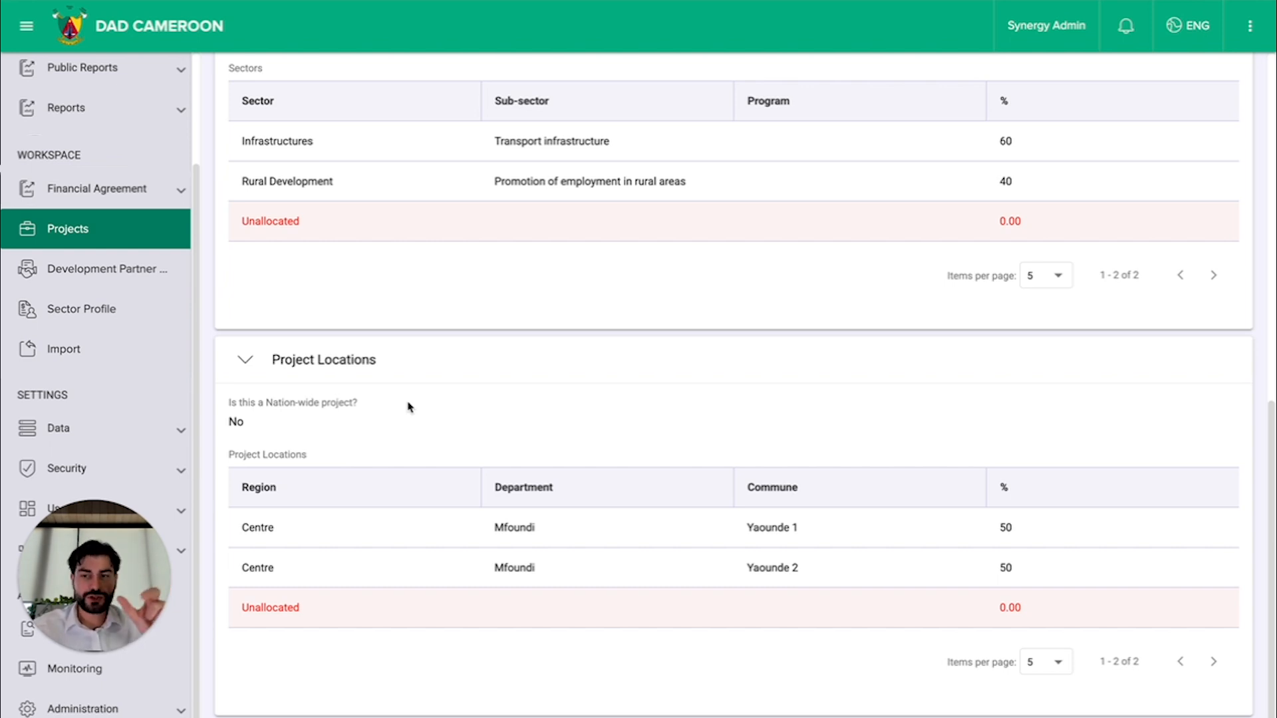
Step: Open the project's financial information and check its progress through the workflow stages
{"action": "left_click", "coordinate": [456, 214]}
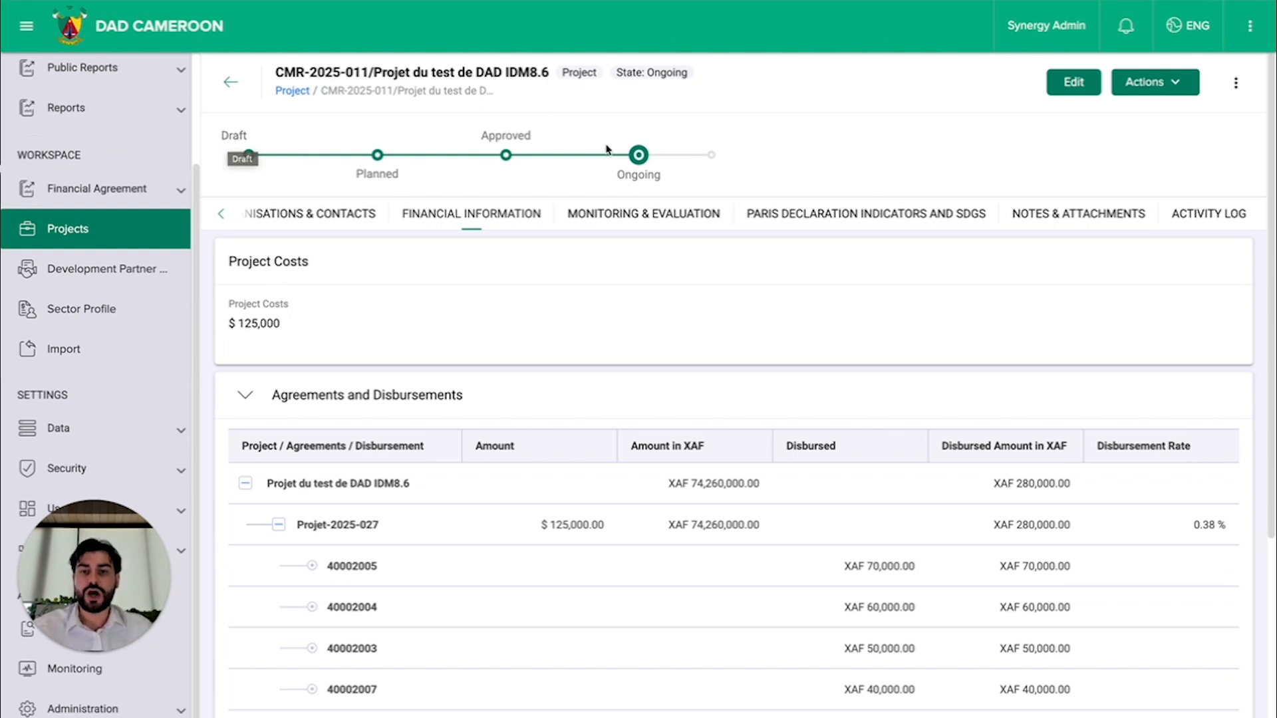
{"action": "mouse_move", "coordinate": [643, 161]}
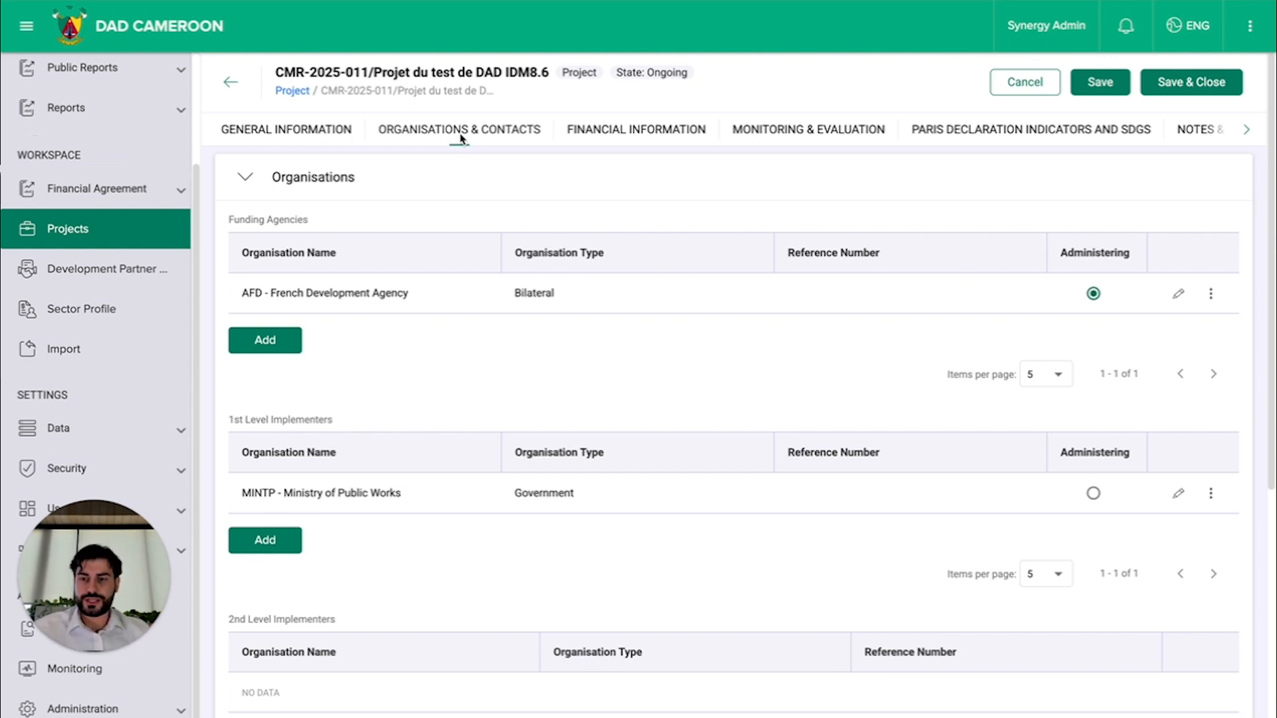
Step: With the project open for editing, examine its funding agencies, implementers, government counterpart and contacts
{"action": "scroll", "coordinate": [397, 322], "scroll_direction": "down", "scroll_amount": 2}
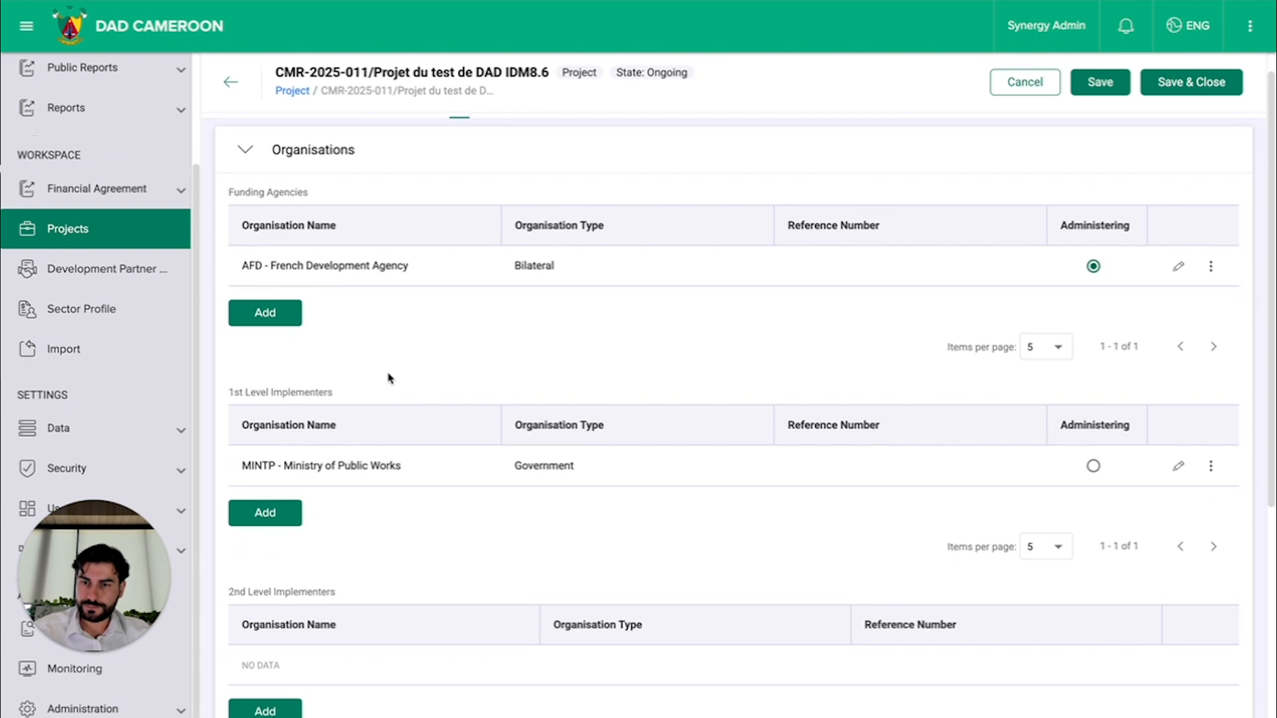
{"action": "scroll", "coordinate": [389, 378], "scroll_direction": "down", "scroll_amount": 2}
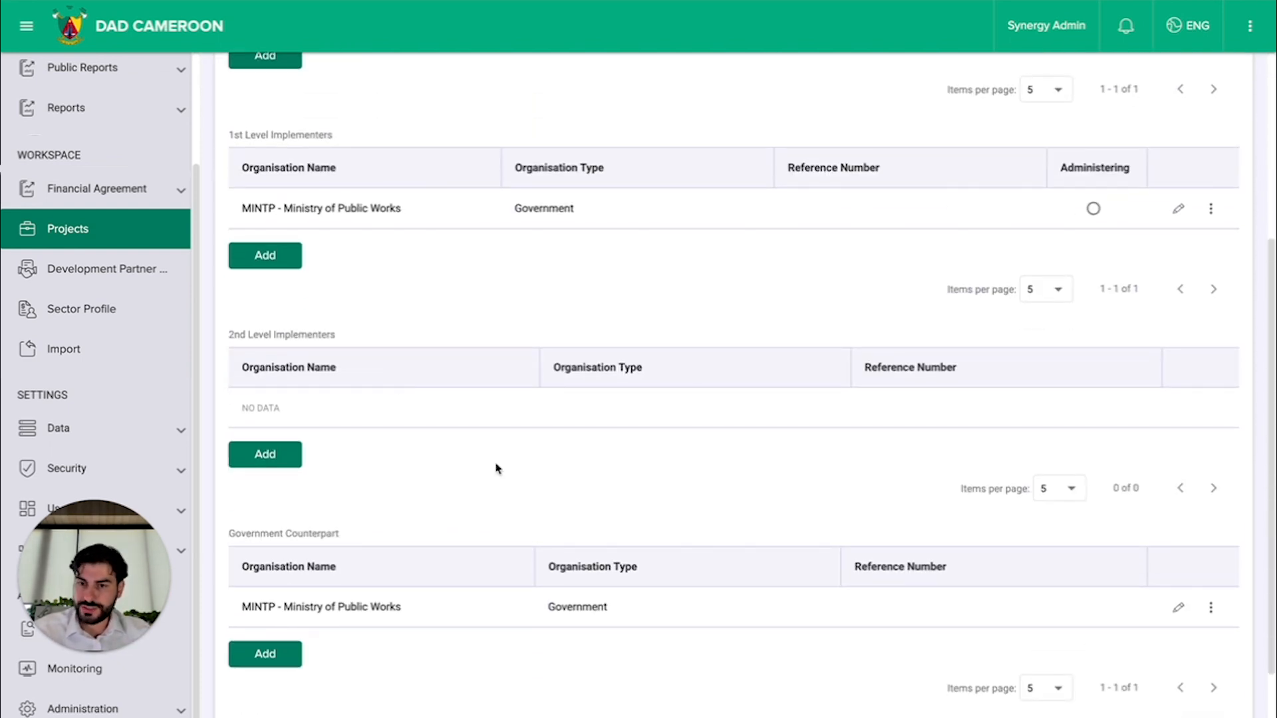
{"action": "scroll", "coordinate": [496, 468], "scroll_direction": "down", "scroll_amount": 1}
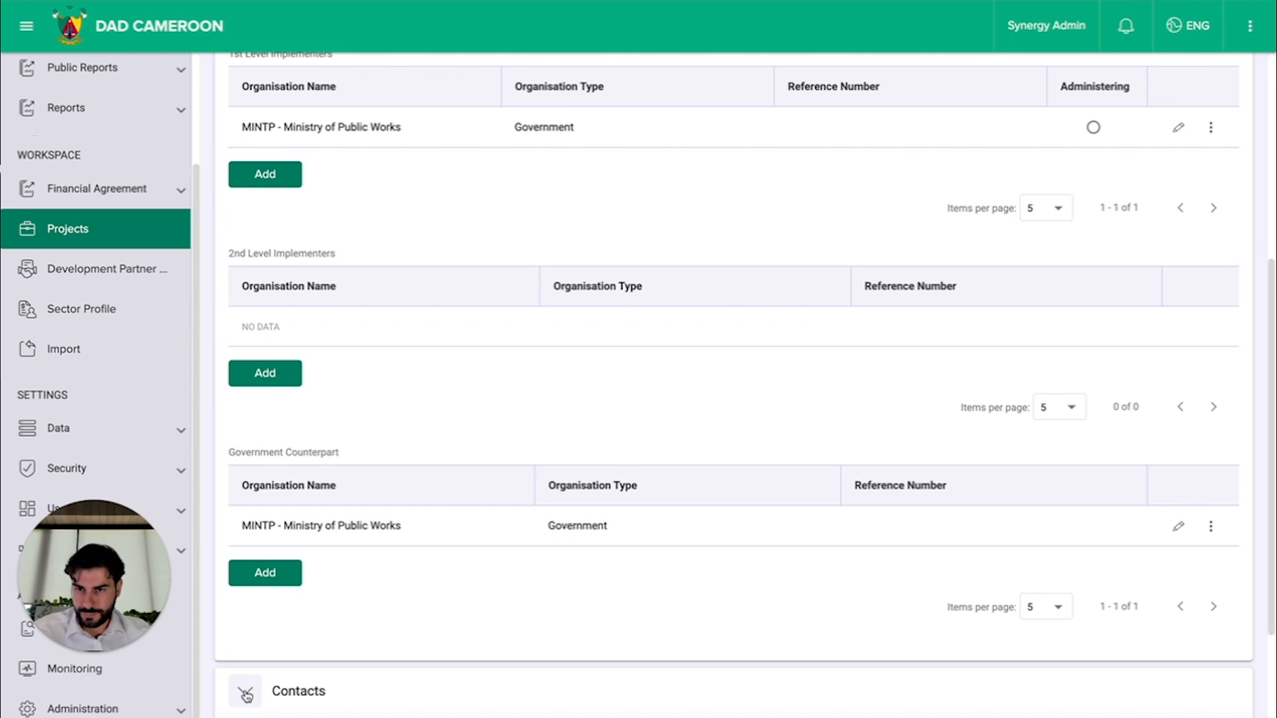
{"action": "left_click", "coordinate": [278, 691]}
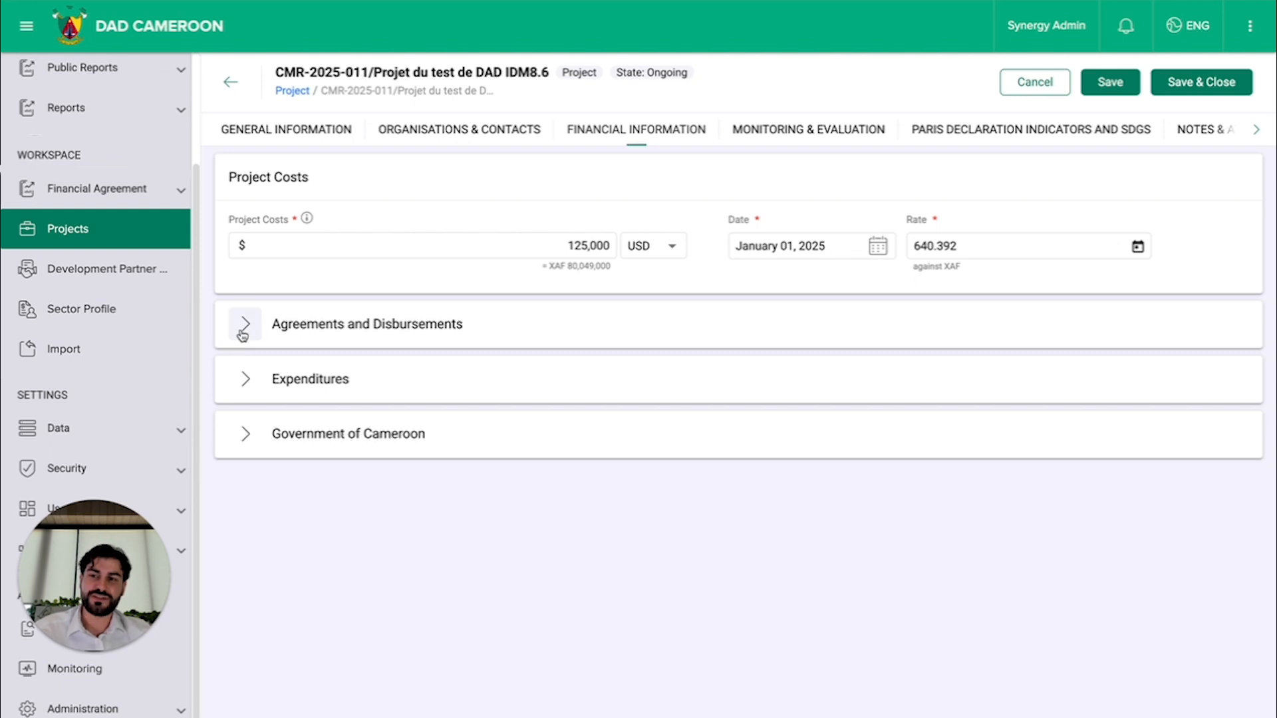
Step: Examine the project's financial information, covering costs, agreements and disbursements, expenditures and the Government of Cameroon contribution
{"action": "left_click", "coordinate": [386, 327]}
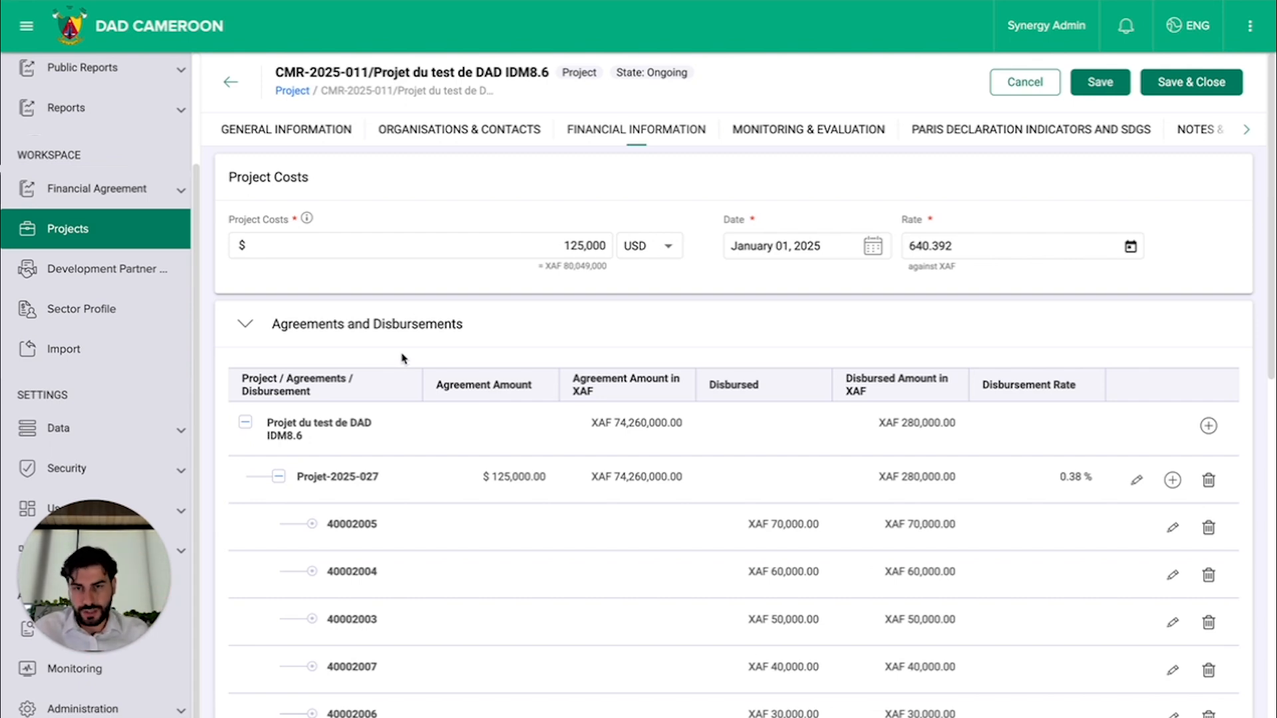
{"action": "scroll", "coordinate": [402, 359], "scroll_direction": "down", "scroll_amount": 1}
{"action": "scroll", "coordinate": [459, 266], "scroll_direction": "down", "scroll_amount": 2}
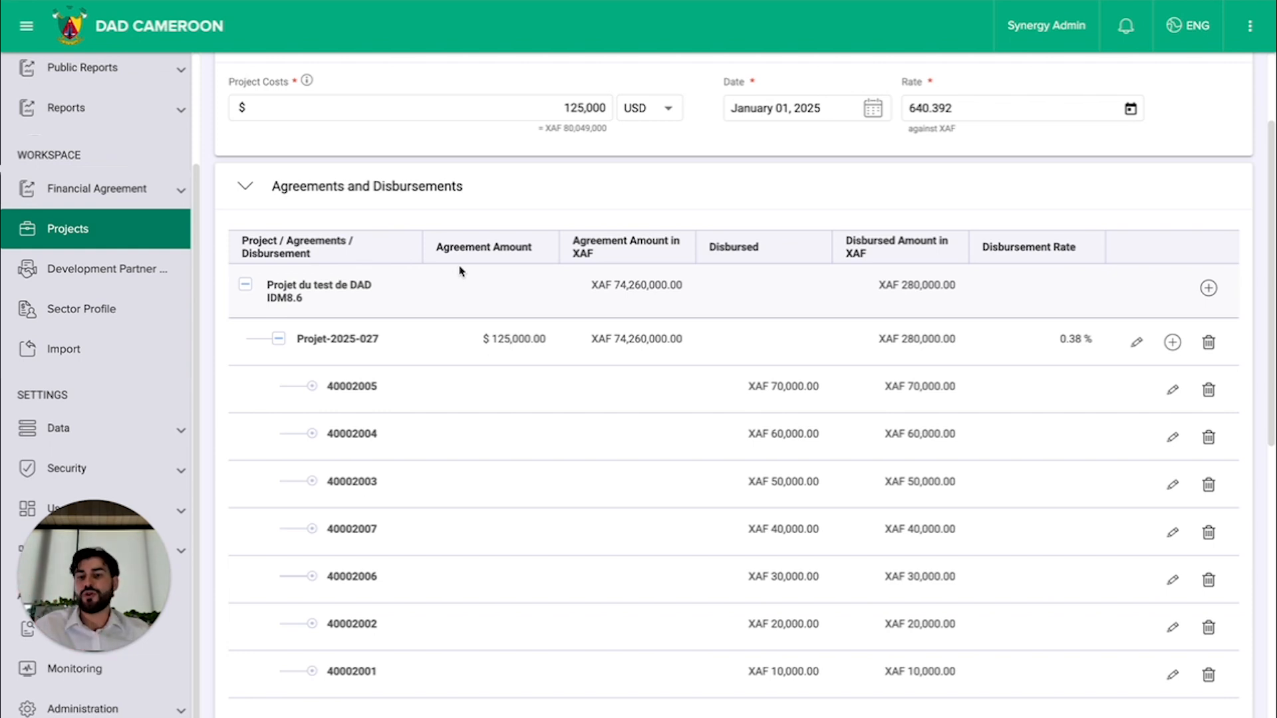
{"action": "scroll", "coordinate": [409, 336], "scroll_direction": "down", "scroll_amount": 1}
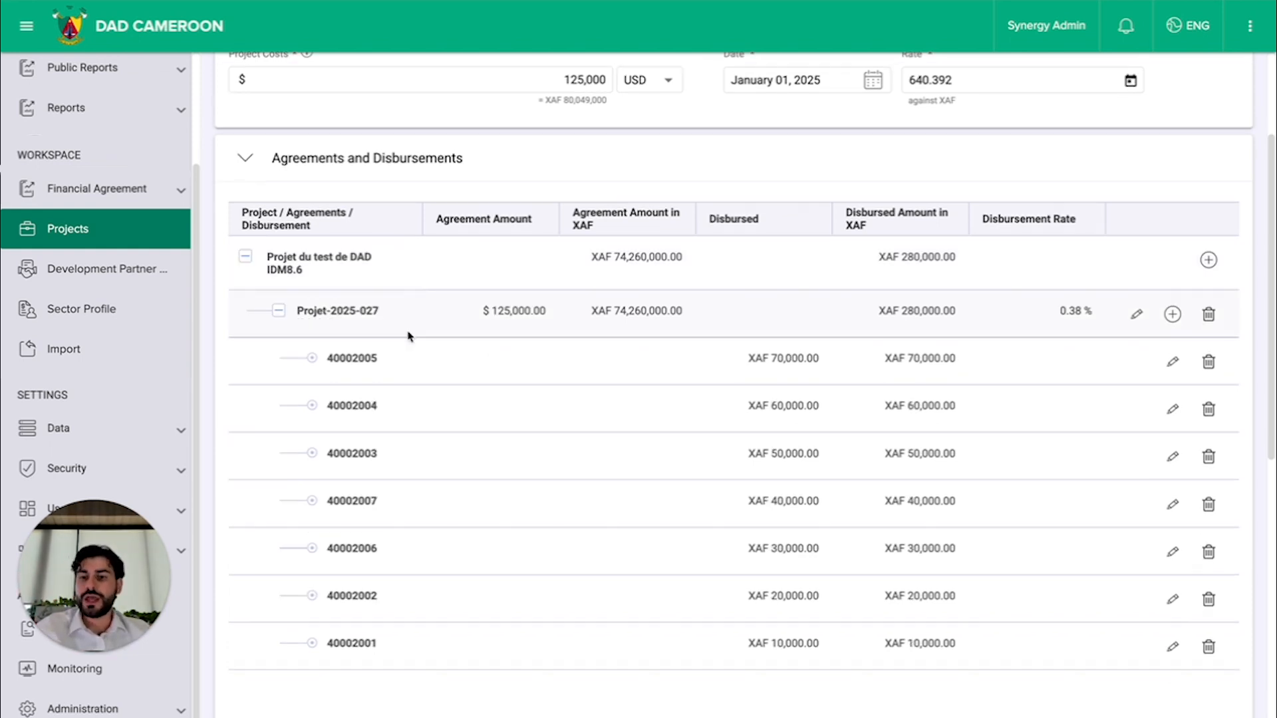
{"action": "scroll", "coordinate": [410, 337], "scroll_direction": "down", "scroll_amount": 1}
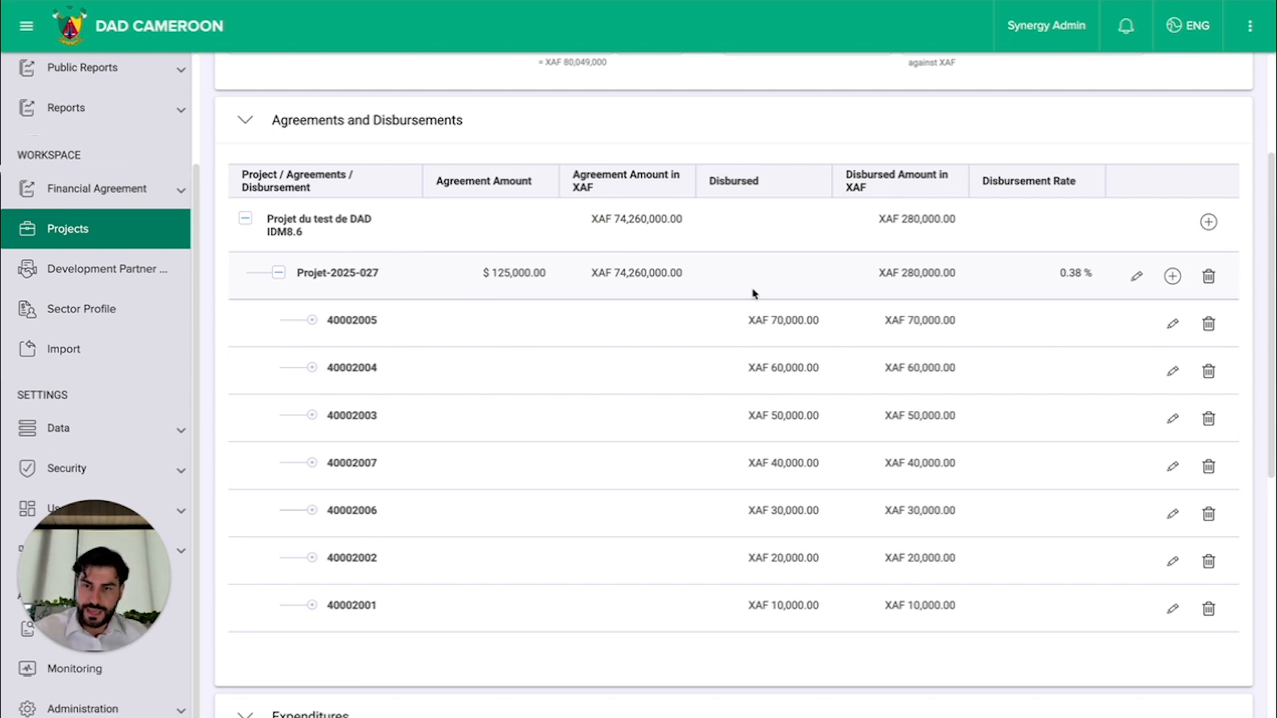
{"action": "scroll", "coordinate": [755, 292], "scroll_direction": "down", "scroll_amount": 1}
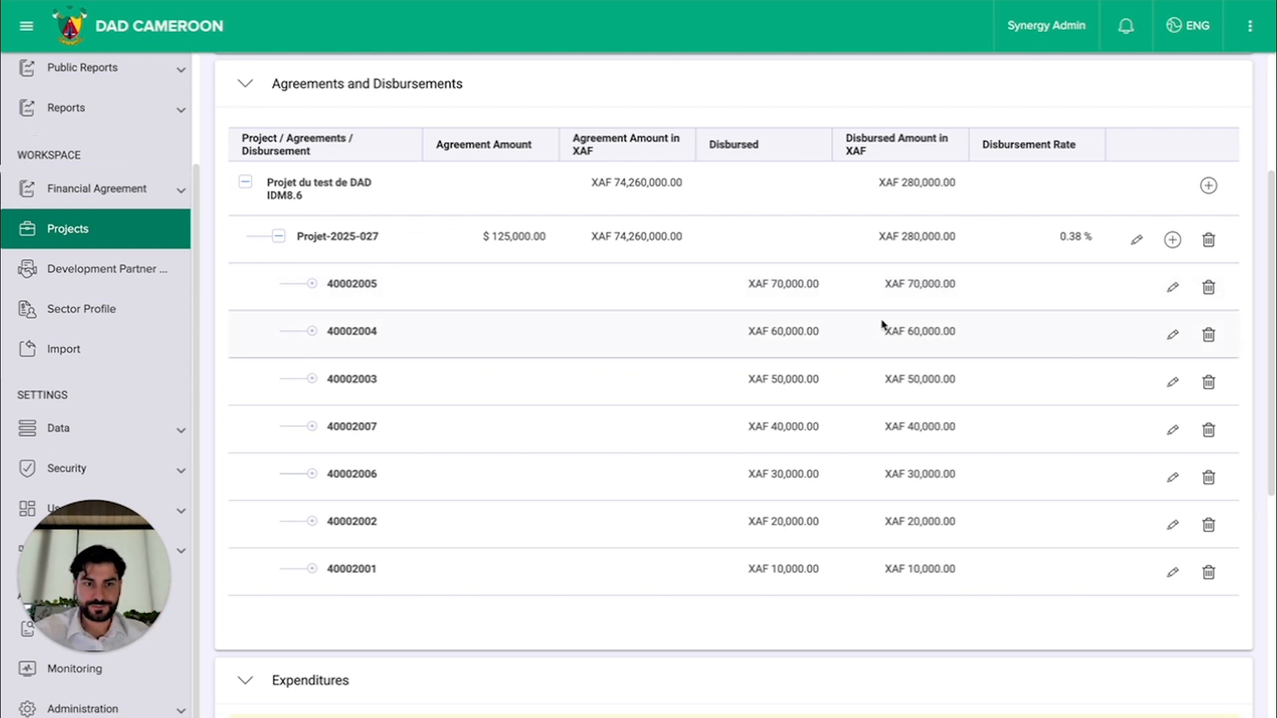
{"action": "scroll", "coordinate": [756, 383], "scroll_direction": "down", "scroll_amount": 7}
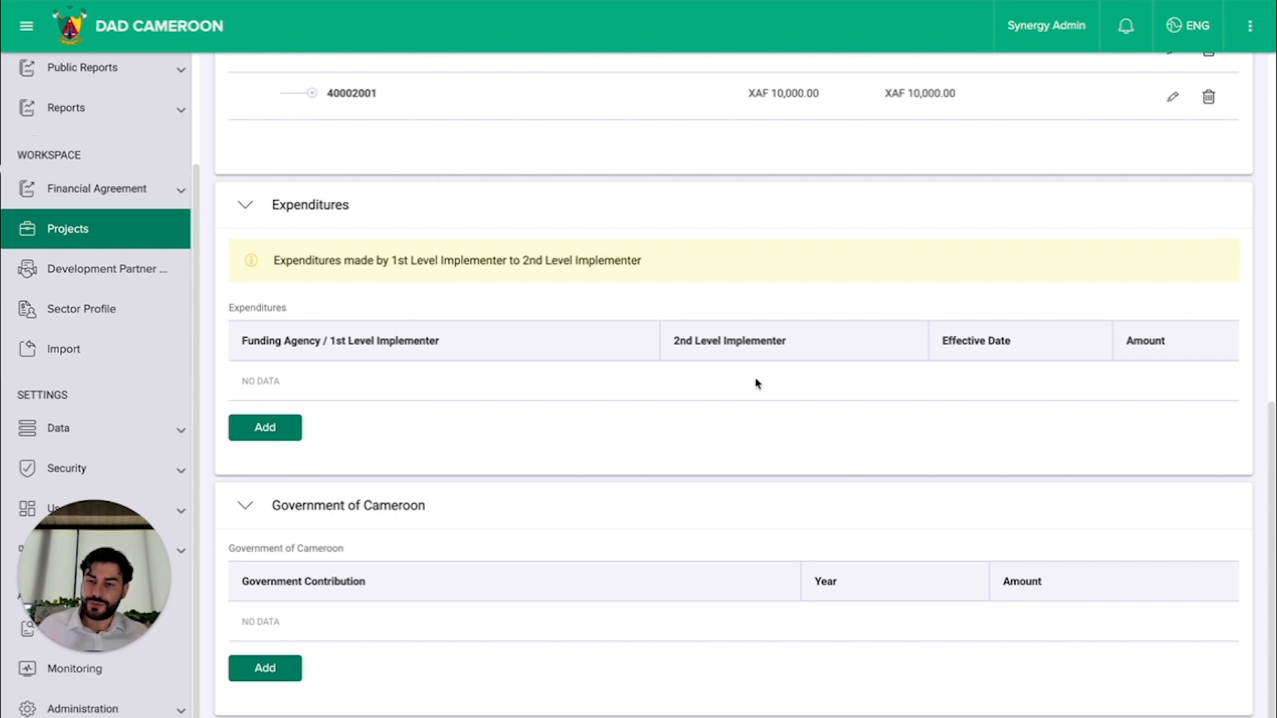
{"action": "scroll", "coordinate": [756, 384], "scroll_direction": "up", "scroll_amount": 10}
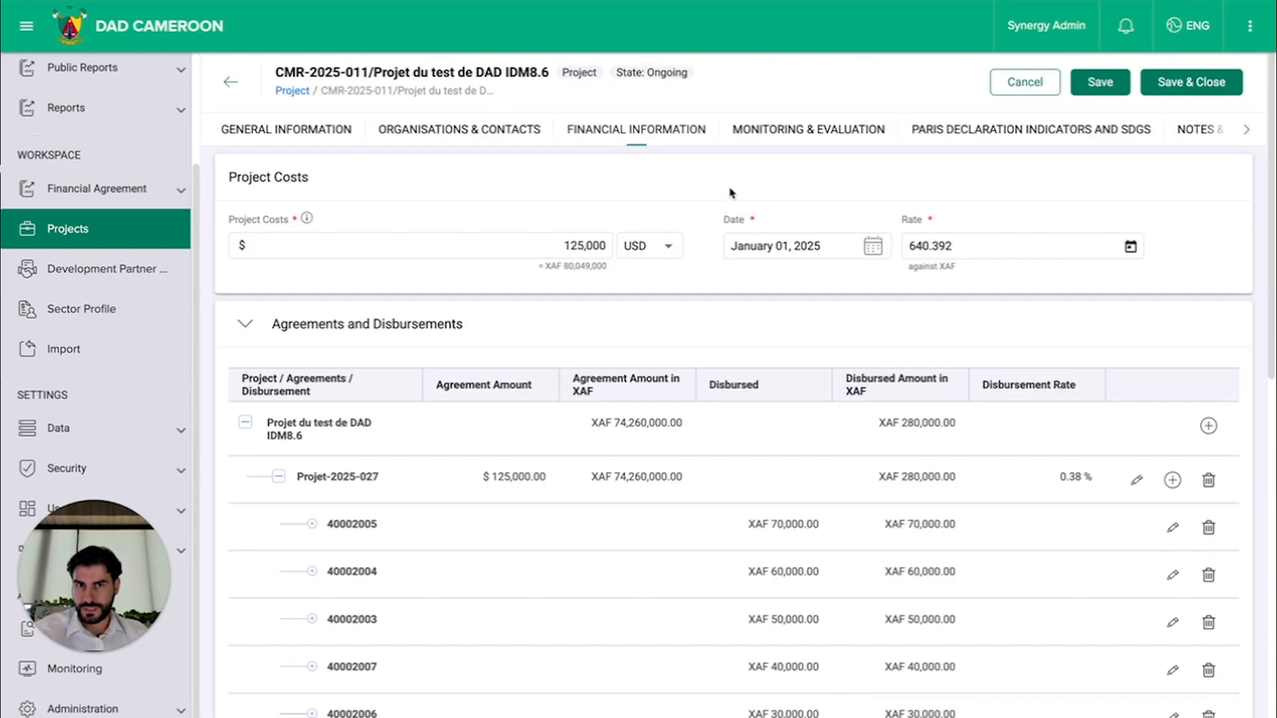
Step: Open the project's monitoring and evaluation information and review its activities, outcome indicators and risks
{"action": "left_click", "coordinate": [809, 128]}
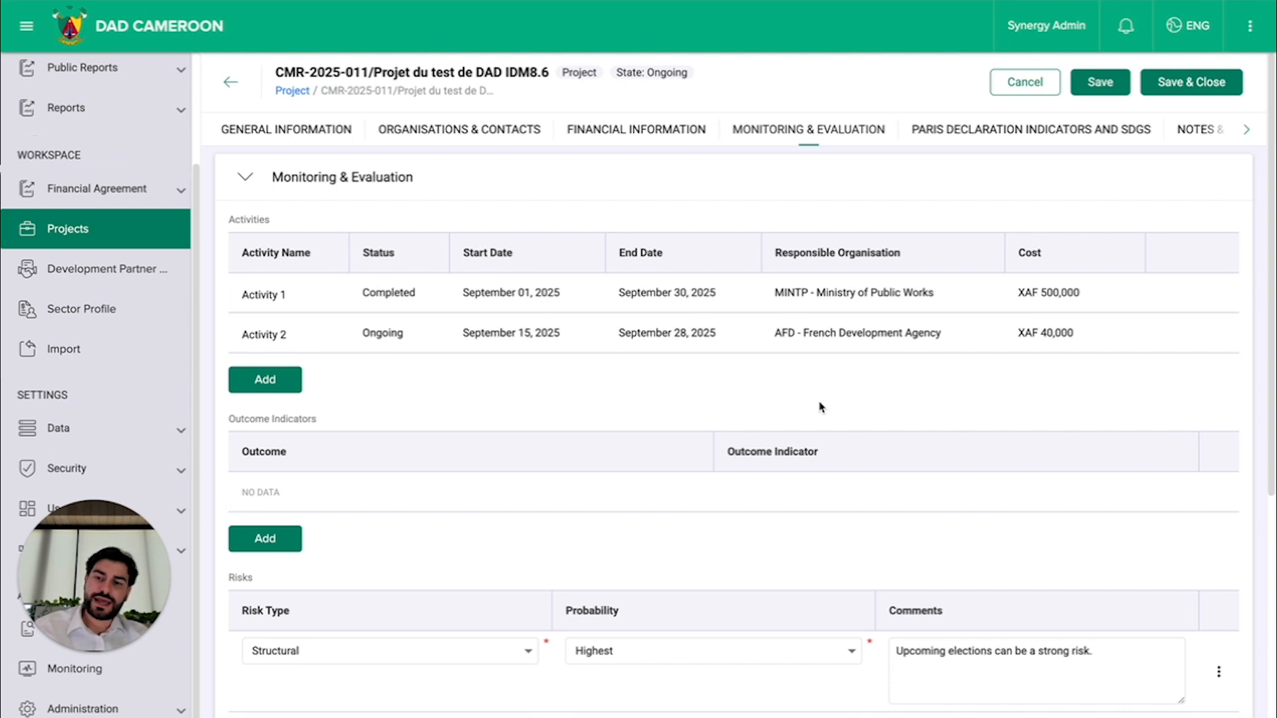
{"action": "scroll", "coordinate": [821, 407], "scroll_direction": "down", "scroll_amount": 1}
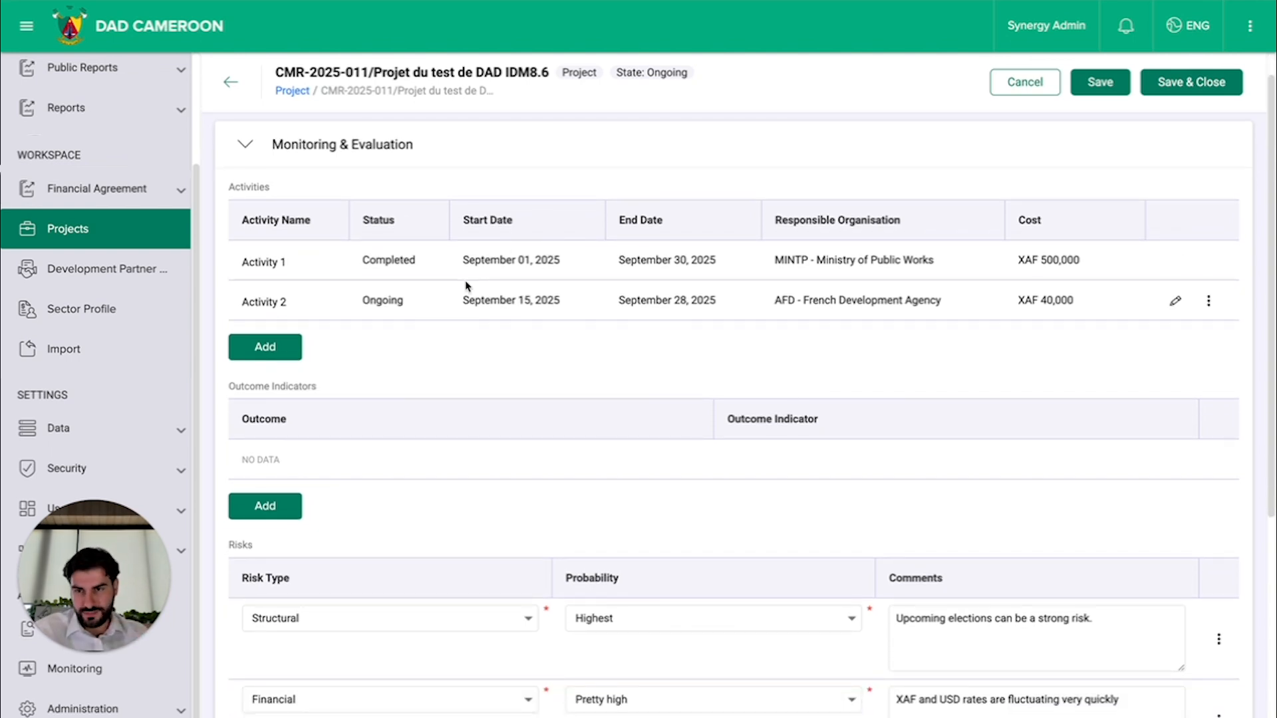
{"action": "scroll", "coordinate": [465, 286], "scroll_direction": "down", "scroll_amount": 4}
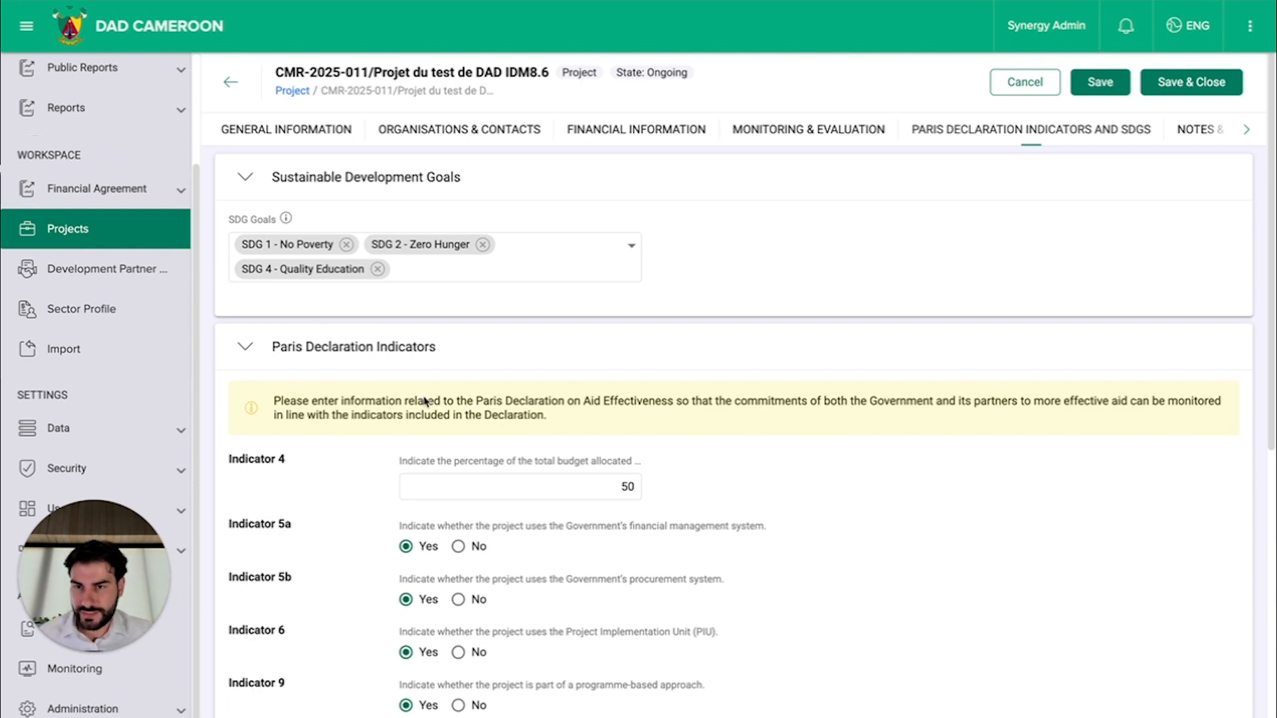
Step: Review the project's Sustainable Development Goals, including the available SDG options, and its Paris Declaration indicators and missions
{"action": "scroll", "coordinate": [515, 370], "scroll_direction": "down", "scroll_amount": 1}
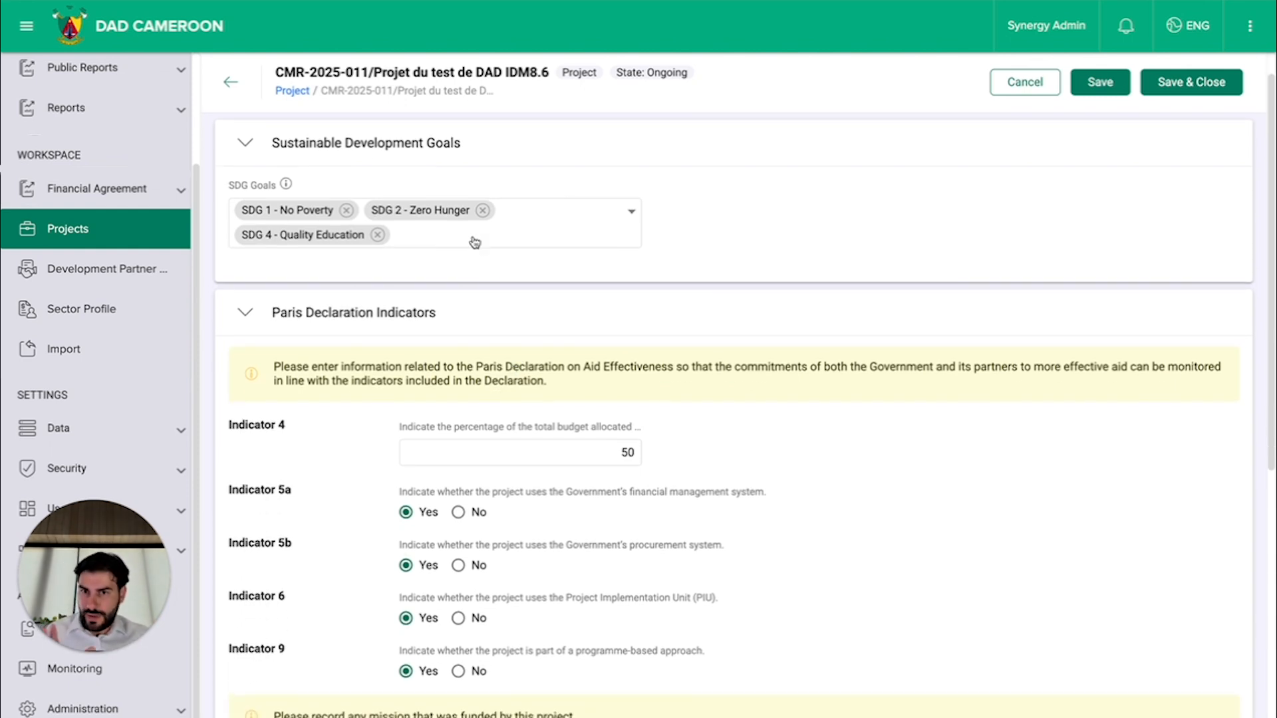
{"action": "left_click", "coordinate": [542, 230]}
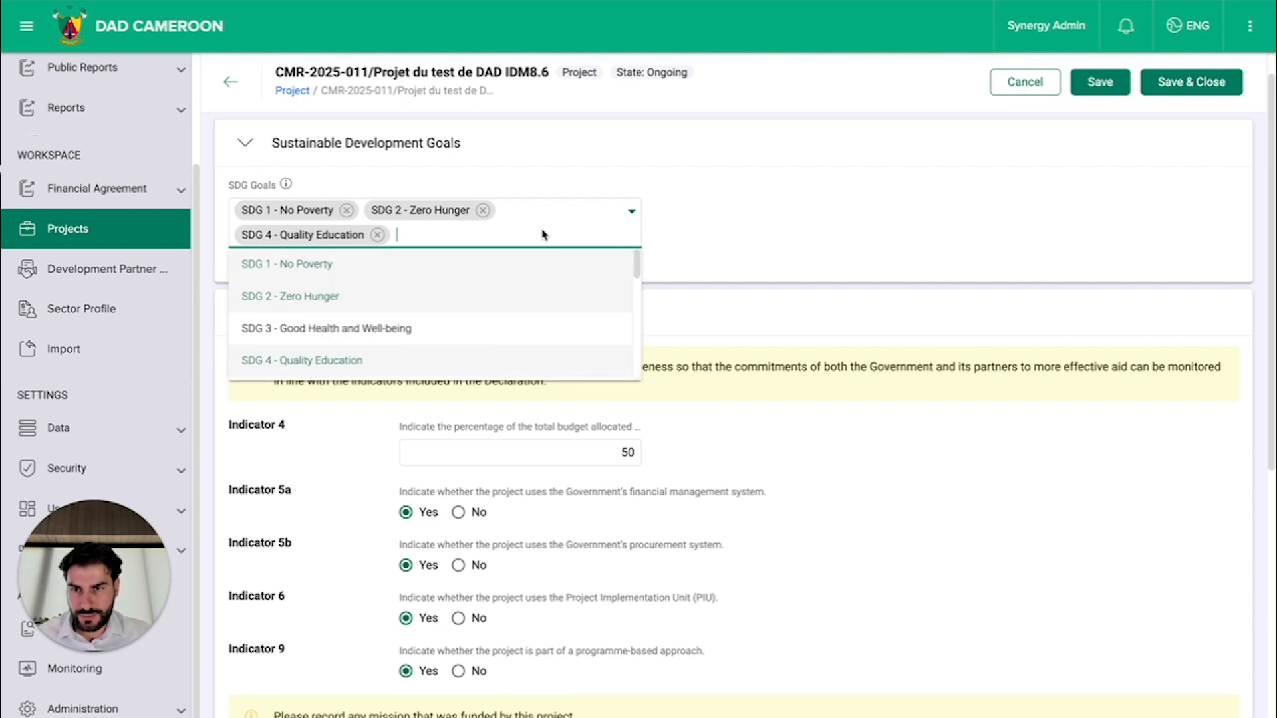
{"action": "left_click", "coordinate": [908, 274]}
{"action": "scroll", "coordinate": [908, 274], "scroll_direction": "down", "scroll_amount": 2}
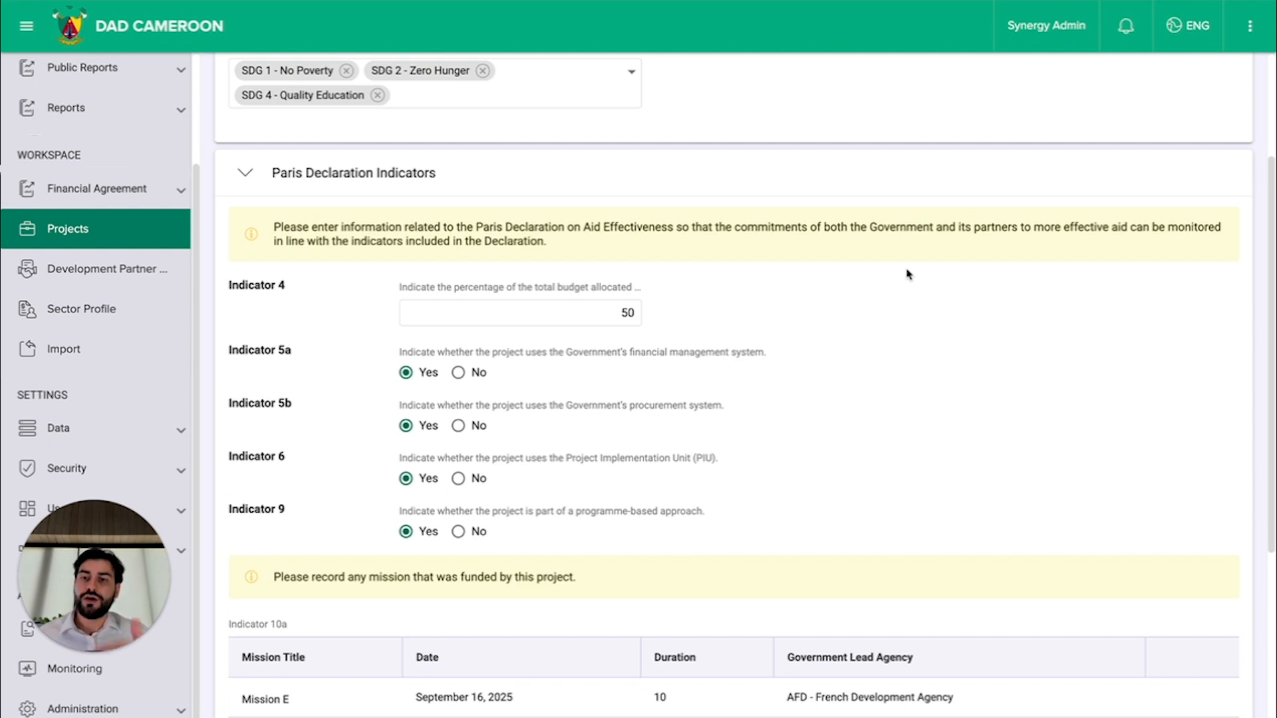
{"action": "scroll", "coordinate": [891, 306], "scroll_direction": "down", "scroll_amount": 2}
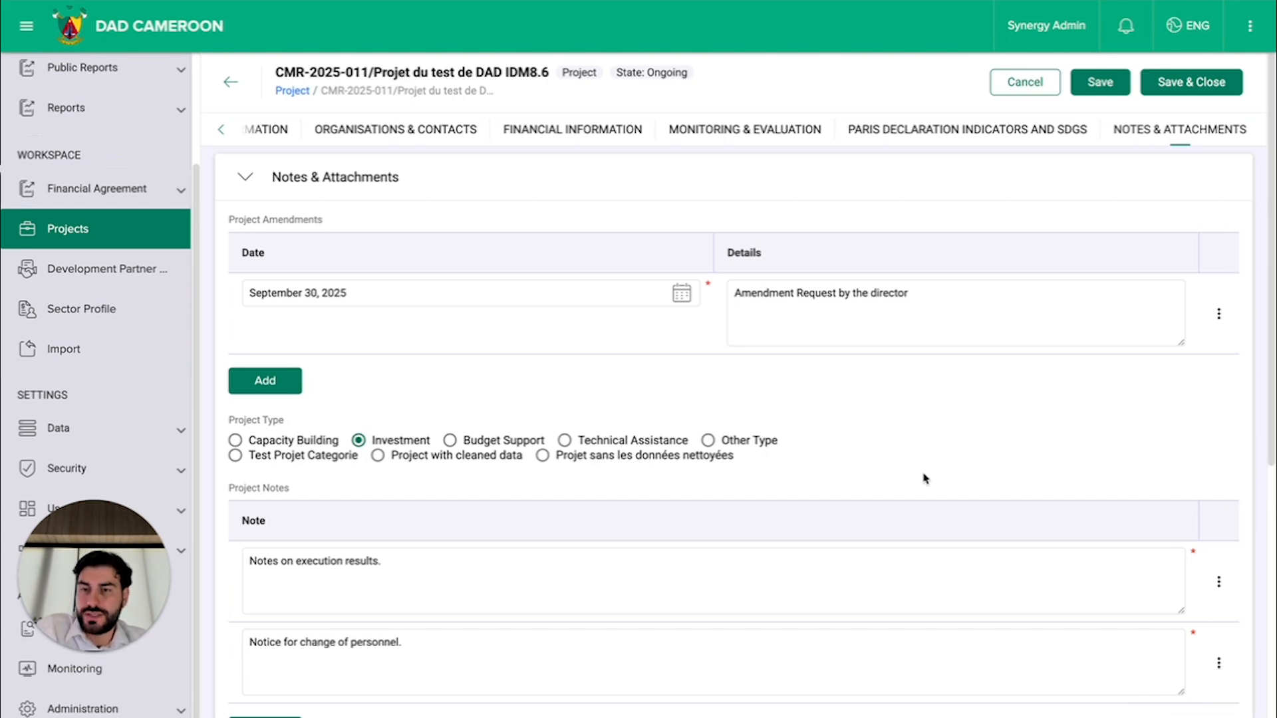
Step: Review the project's type, notes and attached documents in its notes and attachments
{"action": "scroll", "coordinate": [925, 478], "scroll_direction": "down", "scroll_amount": 4}
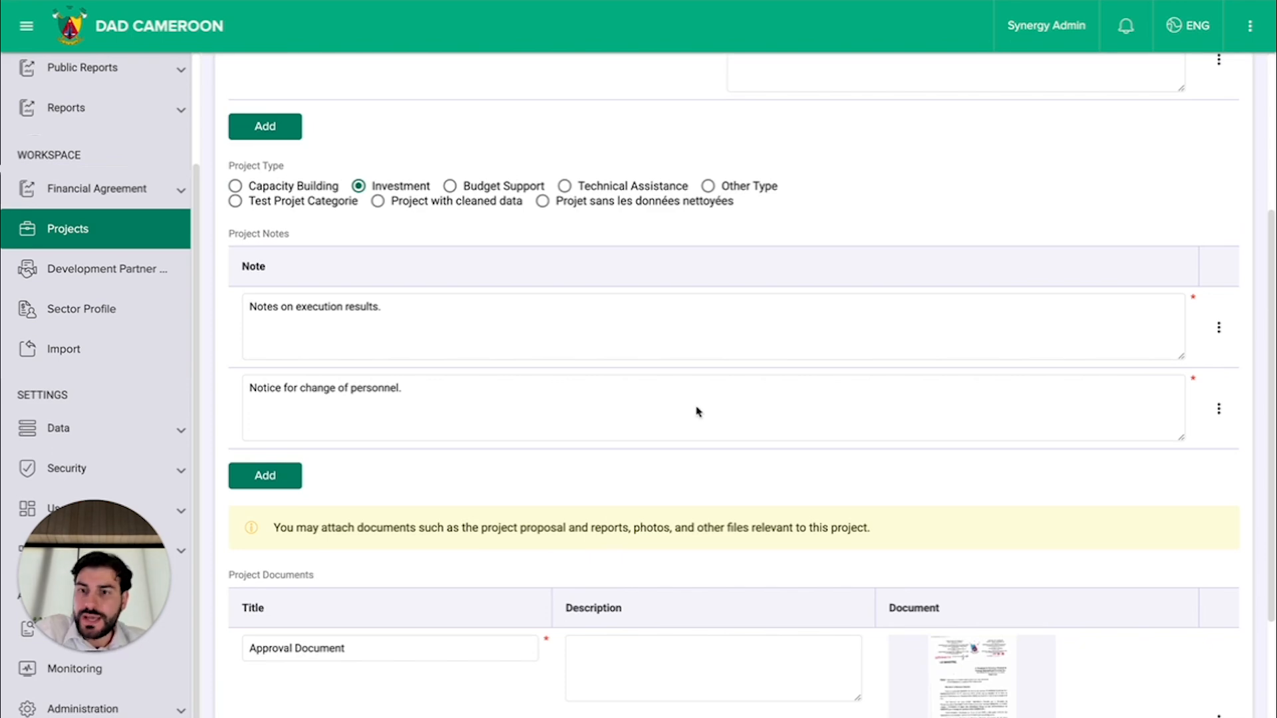
{"action": "scroll", "coordinate": [698, 412], "scroll_direction": "down", "scroll_amount": 3}
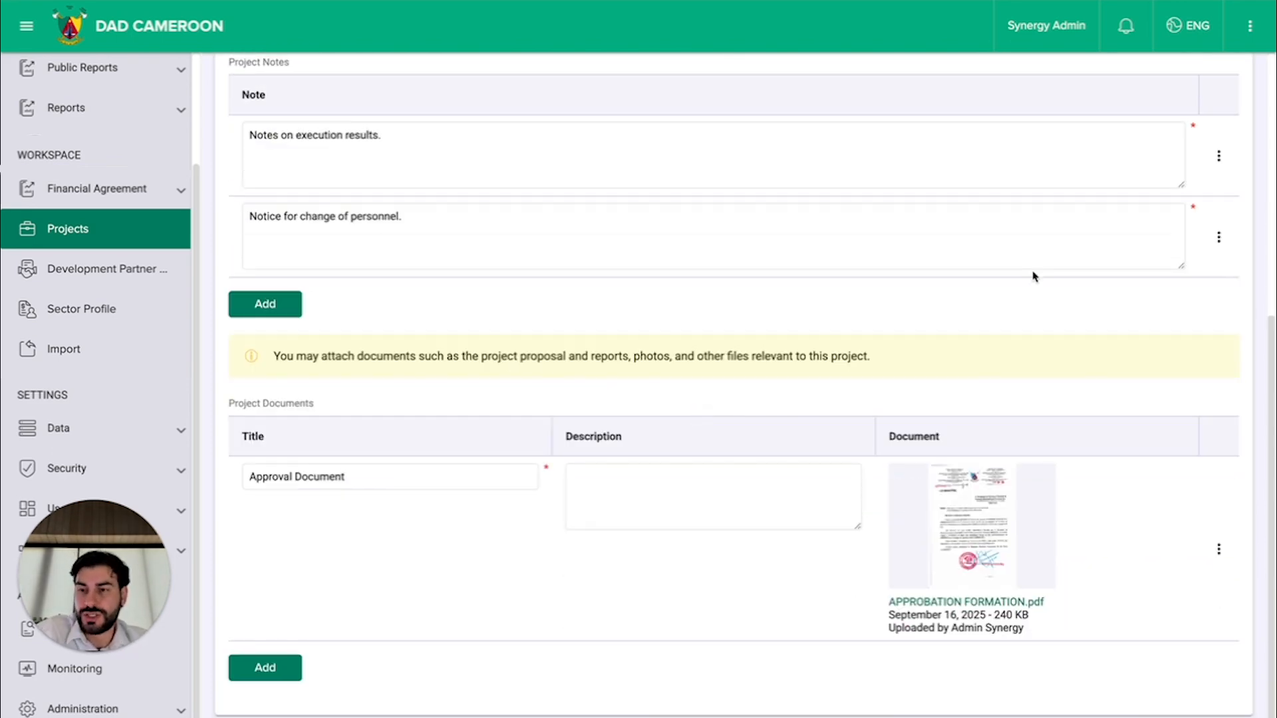
{"action": "scroll", "coordinate": [1031, 277], "scroll_direction": "up", "scroll_amount": 10}
Step: Open the development partner profiles and look through the list of partners
{"action": "left_click", "coordinate": [87, 267]}
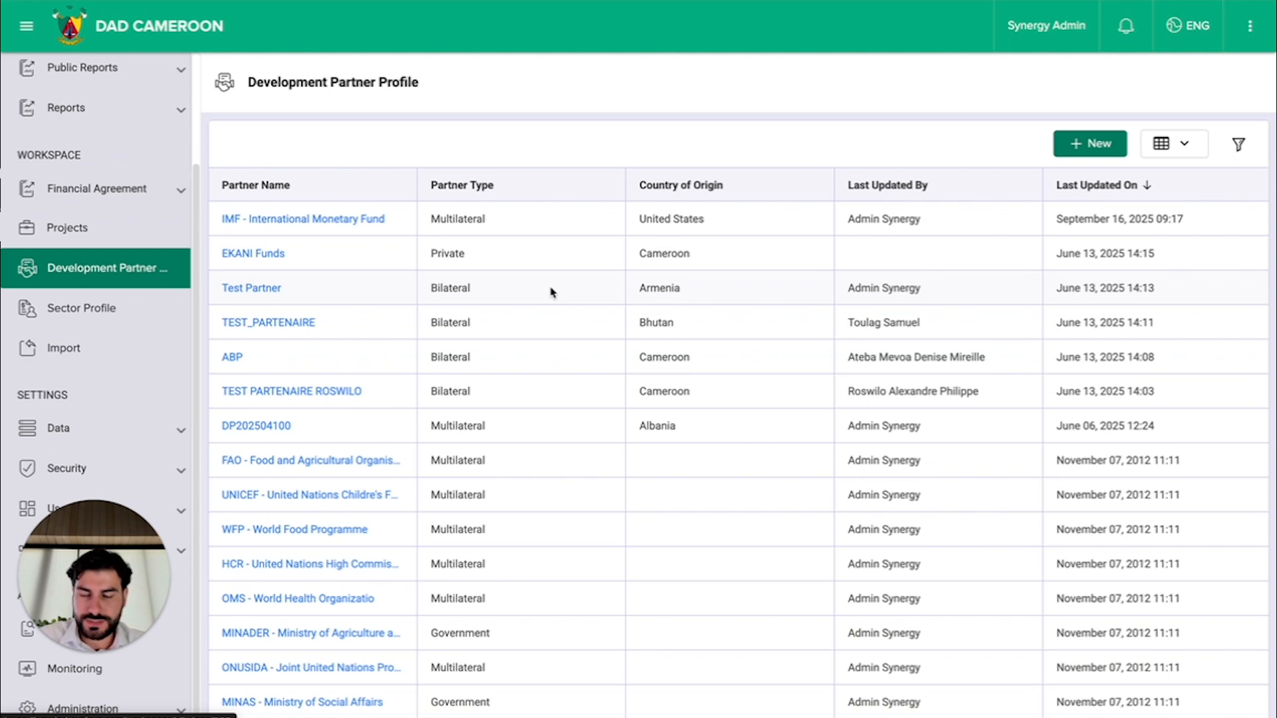
{"action": "scroll", "coordinate": [592, 473], "scroll_direction": "down", "scroll_amount": 2}
{"action": "scroll", "coordinate": [592, 475], "scroll_direction": "up", "scroll_amount": 2}
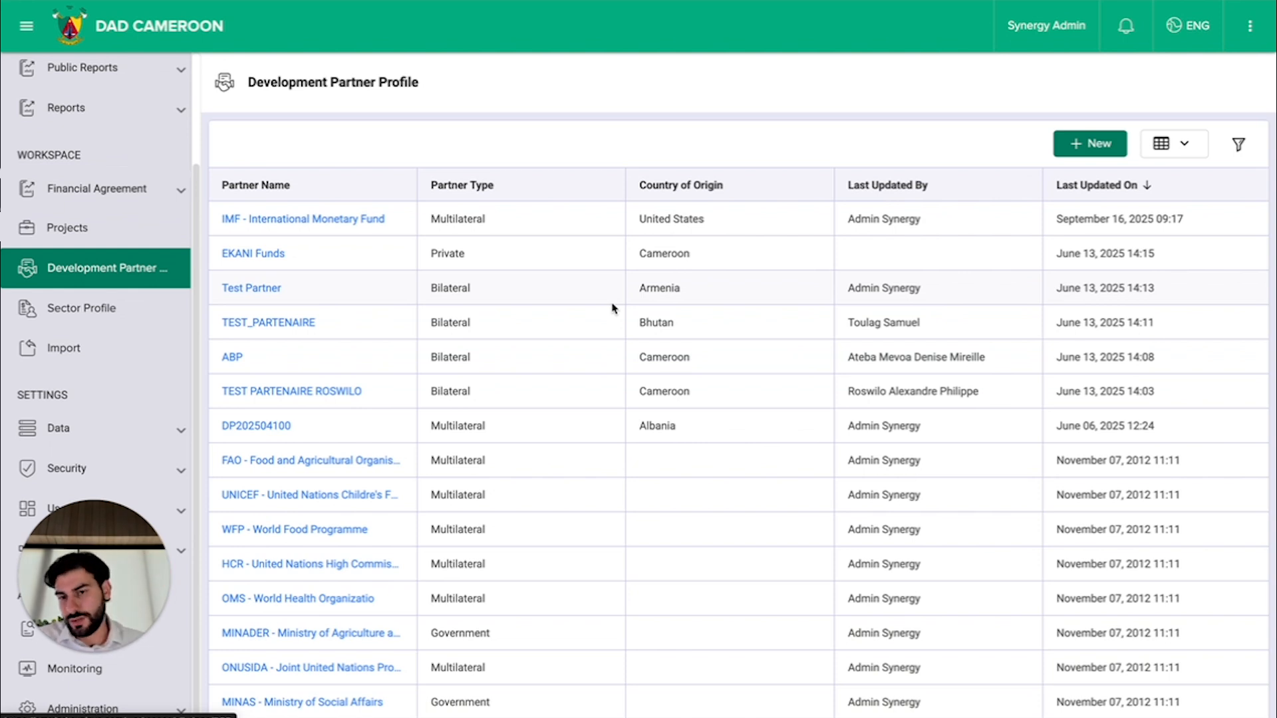
Step: Open the IMF - International Monetary Fund profile and review its general information, offices and contacts
{"action": "left_click", "coordinate": [291, 223]}
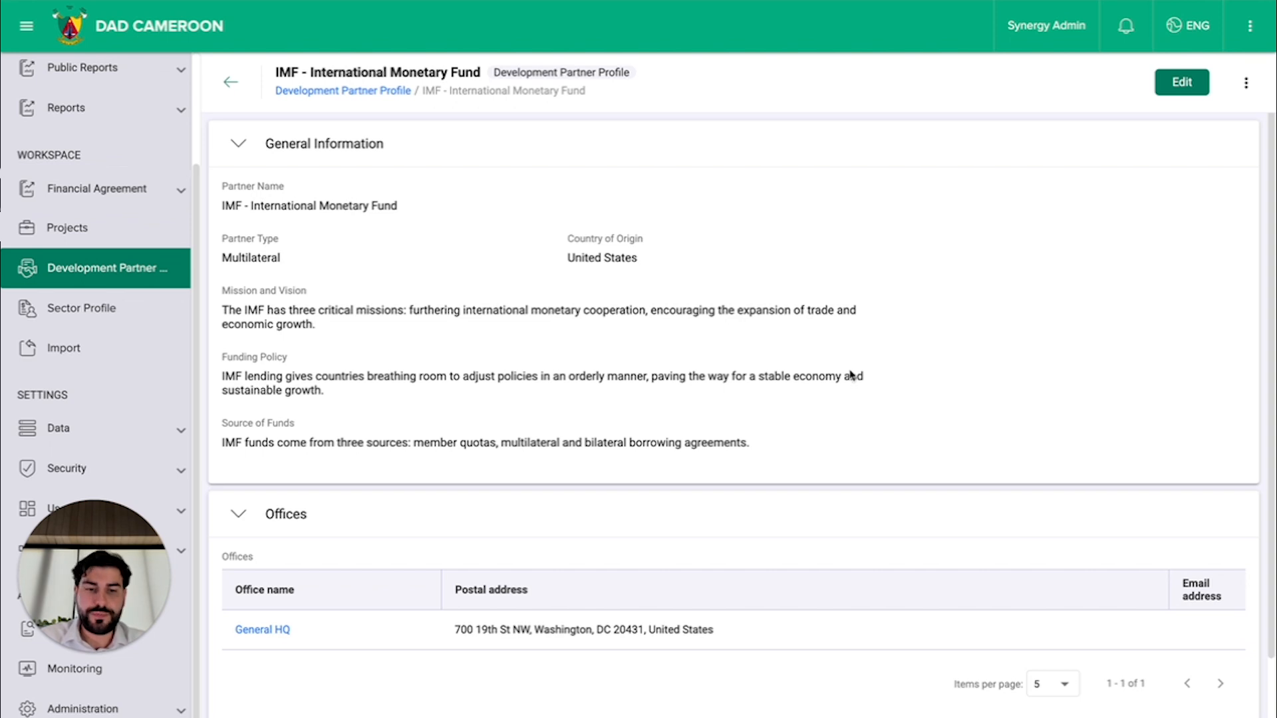
{"action": "scroll", "coordinate": [850, 374], "scroll_direction": "down", "scroll_amount": 1}
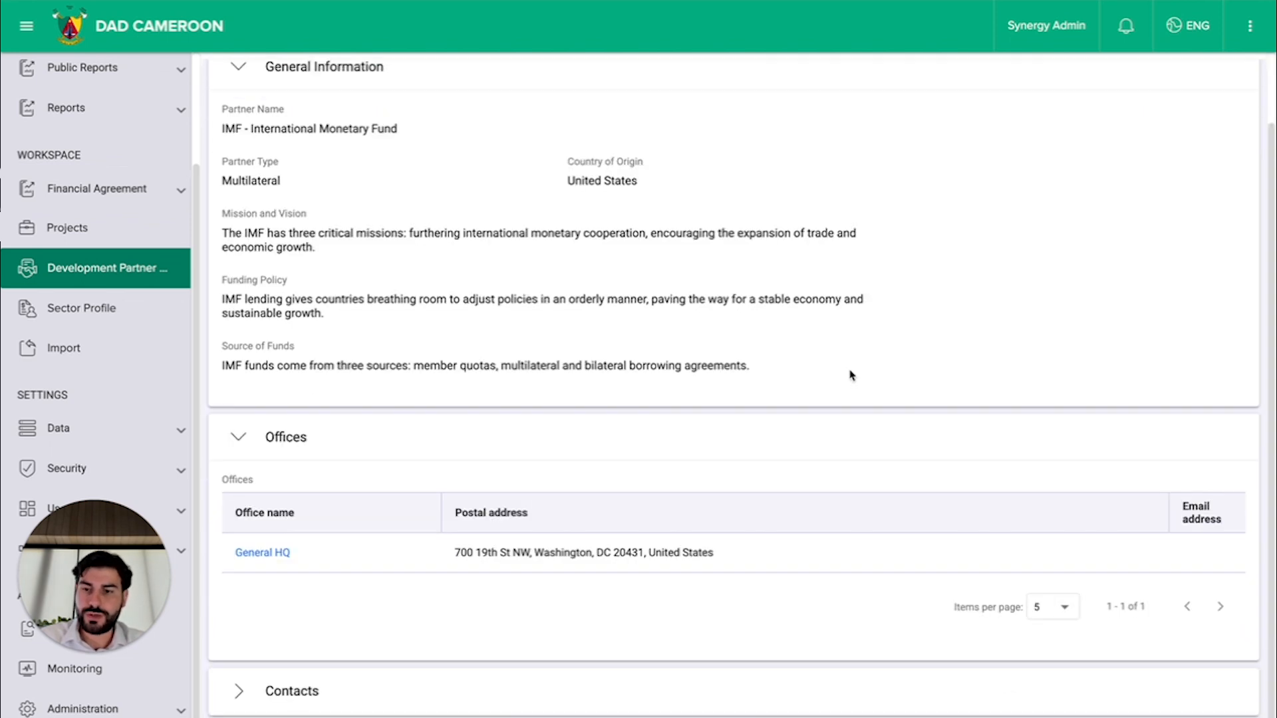
{"action": "left_click", "coordinate": [230, 691]}
{"action": "scroll", "coordinate": [450, 531], "scroll_direction": "down", "scroll_amount": 3}
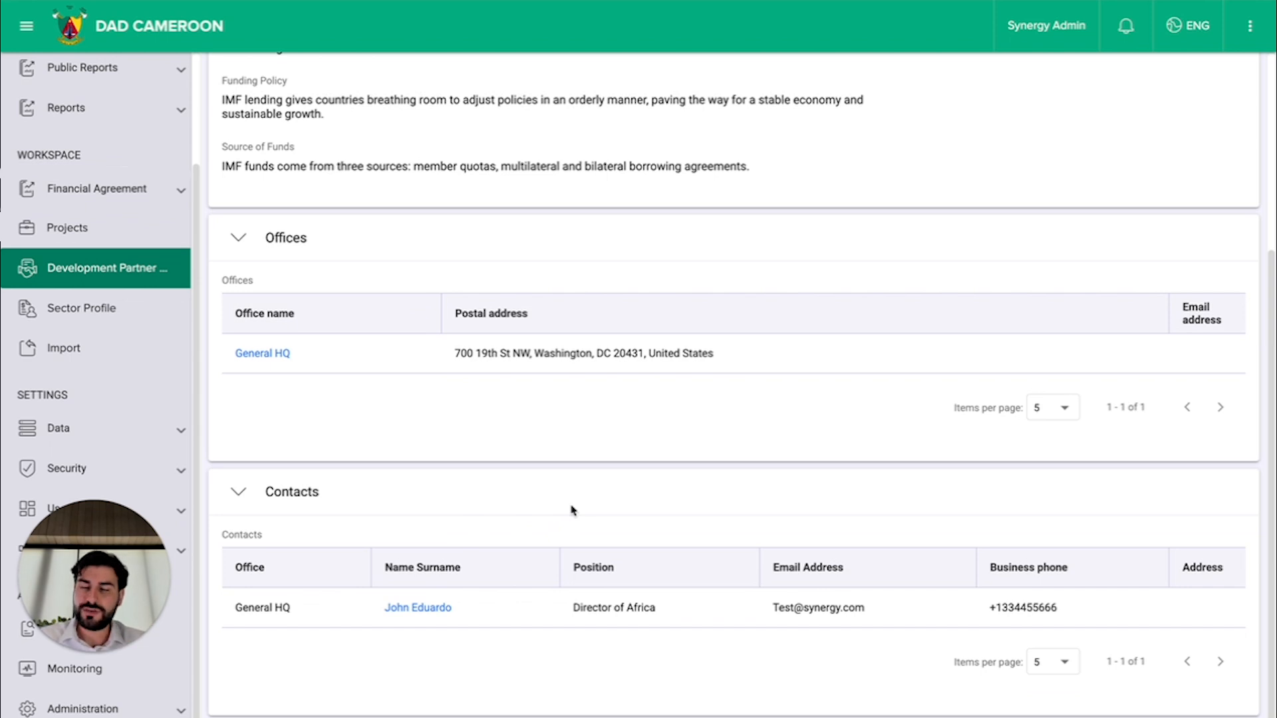
{"action": "scroll", "coordinate": [736, 350], "scroll_direction": "up", "scroll_amount": 4}
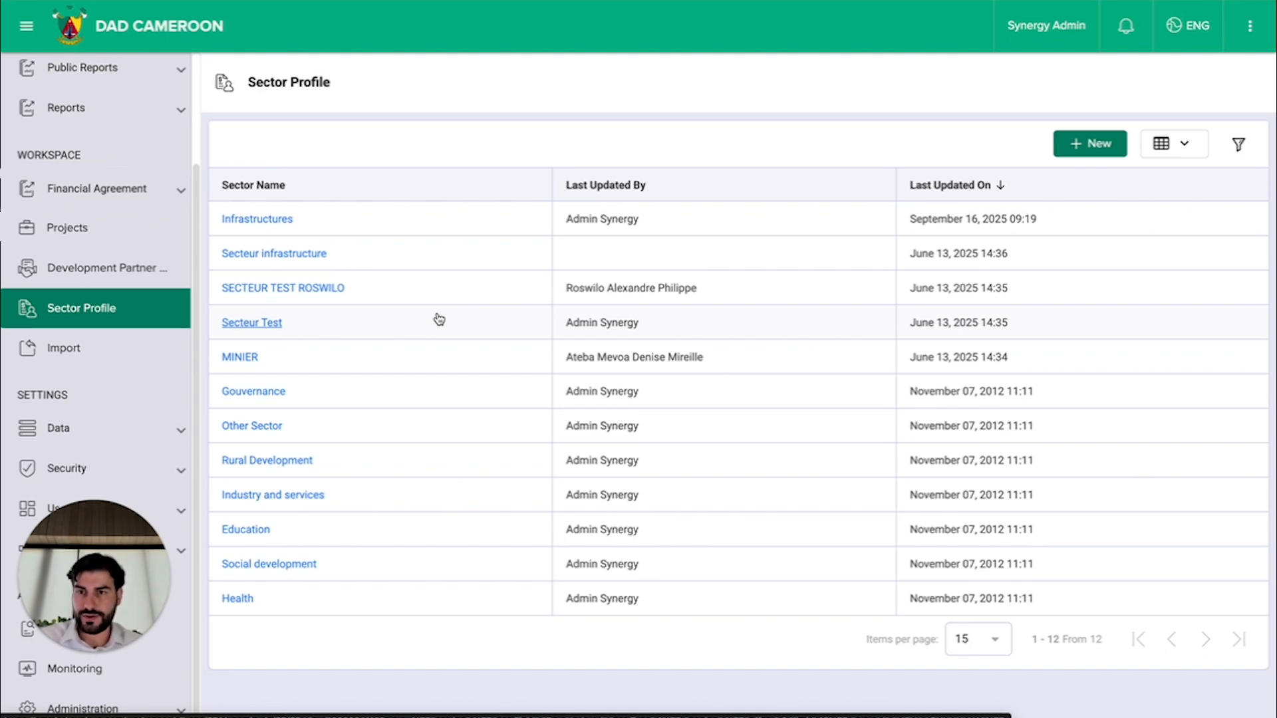
Step: Open the Infrastructures sector profile and review its general information and contacts
{"action": "left_click", "coordinate": [253, 221]}
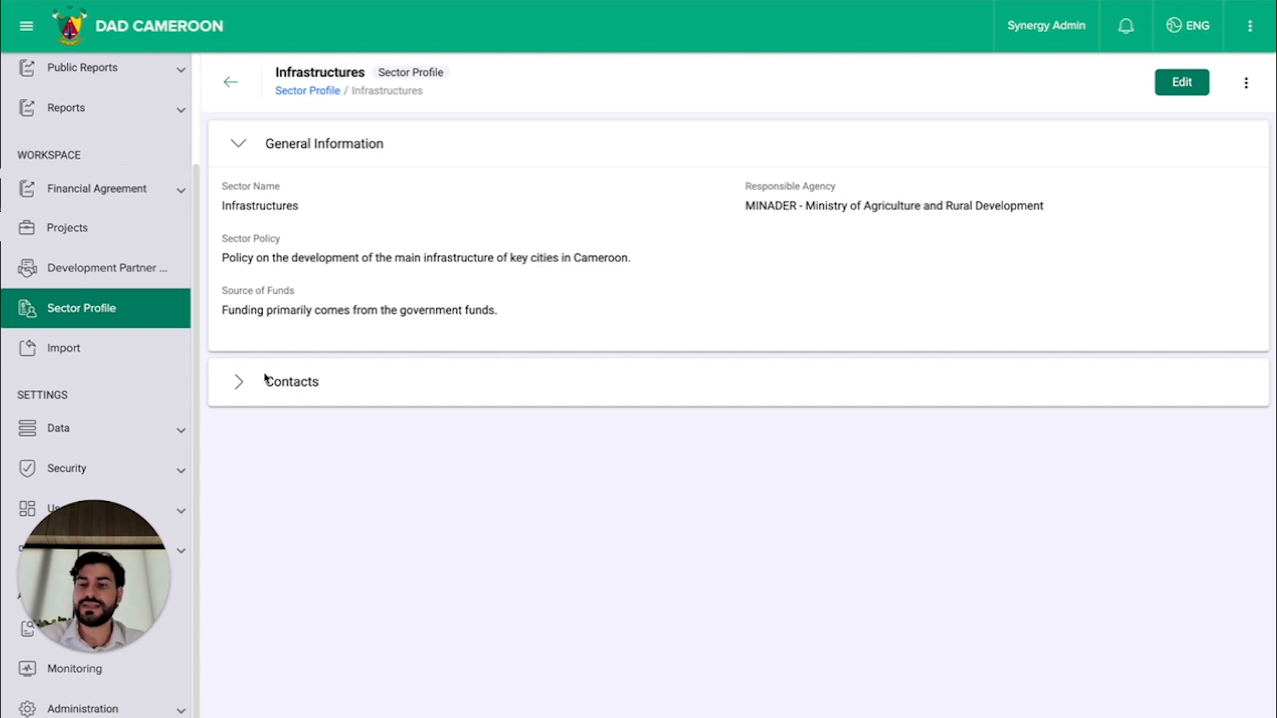
{"action": "left_click", "coordinate": [238, 381]}
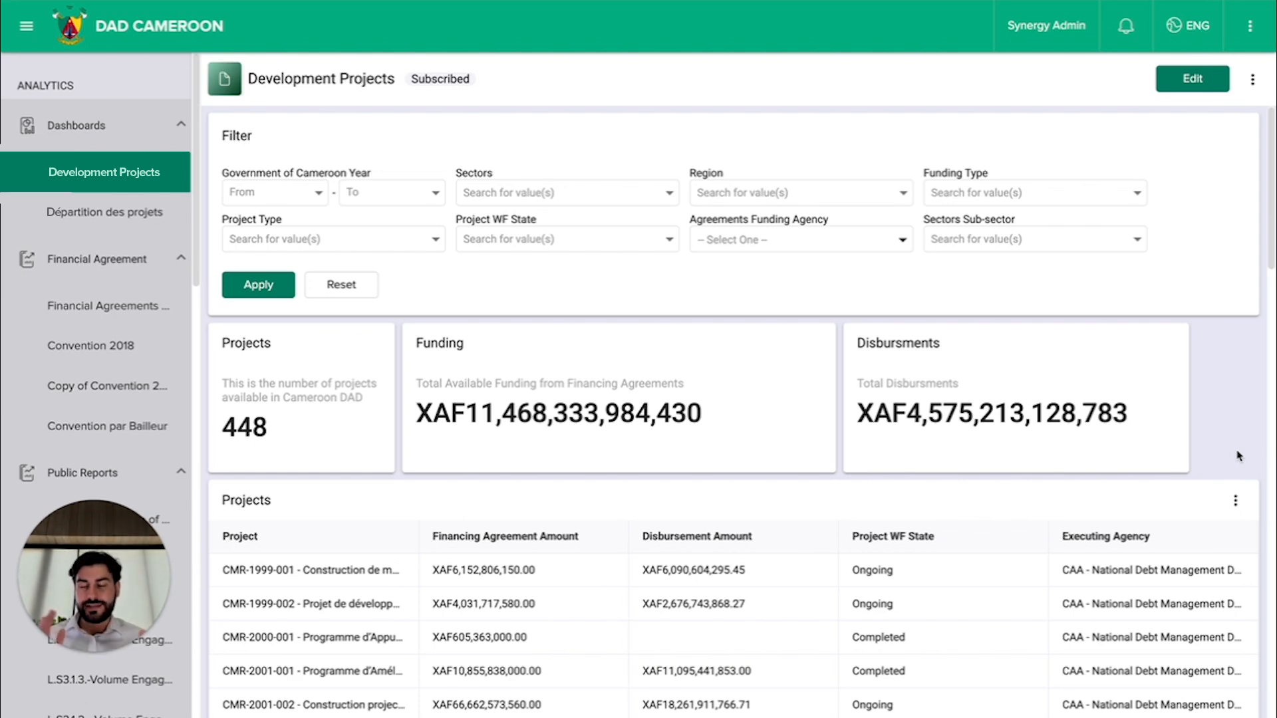
Step: Look over the Development Projects dashboard from its summary figures down to the Convention de financements table
{"action": "scroll", "coordinate": [1239, 455], "scroll_direction": "down", "scroll_amount": 10}
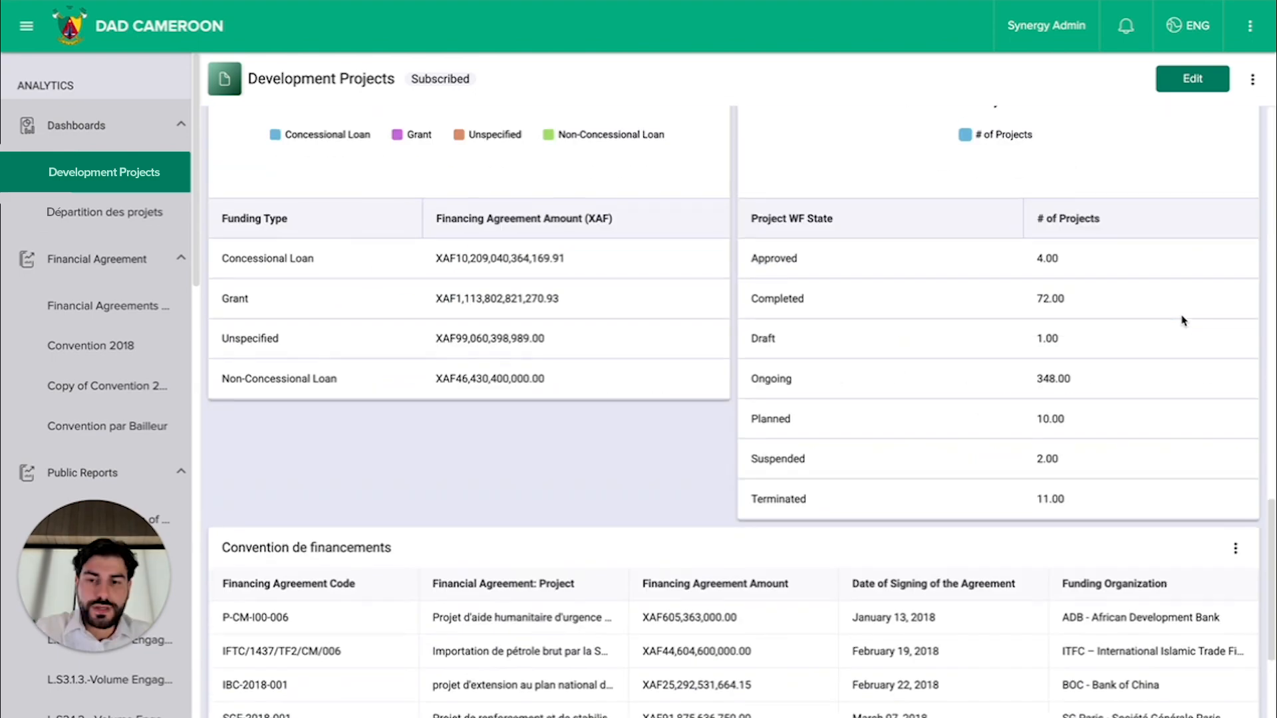
{"action": "scroll", "coordinate": [1231, 376], "scroll_direction": "down", "scroll_amount": 2}
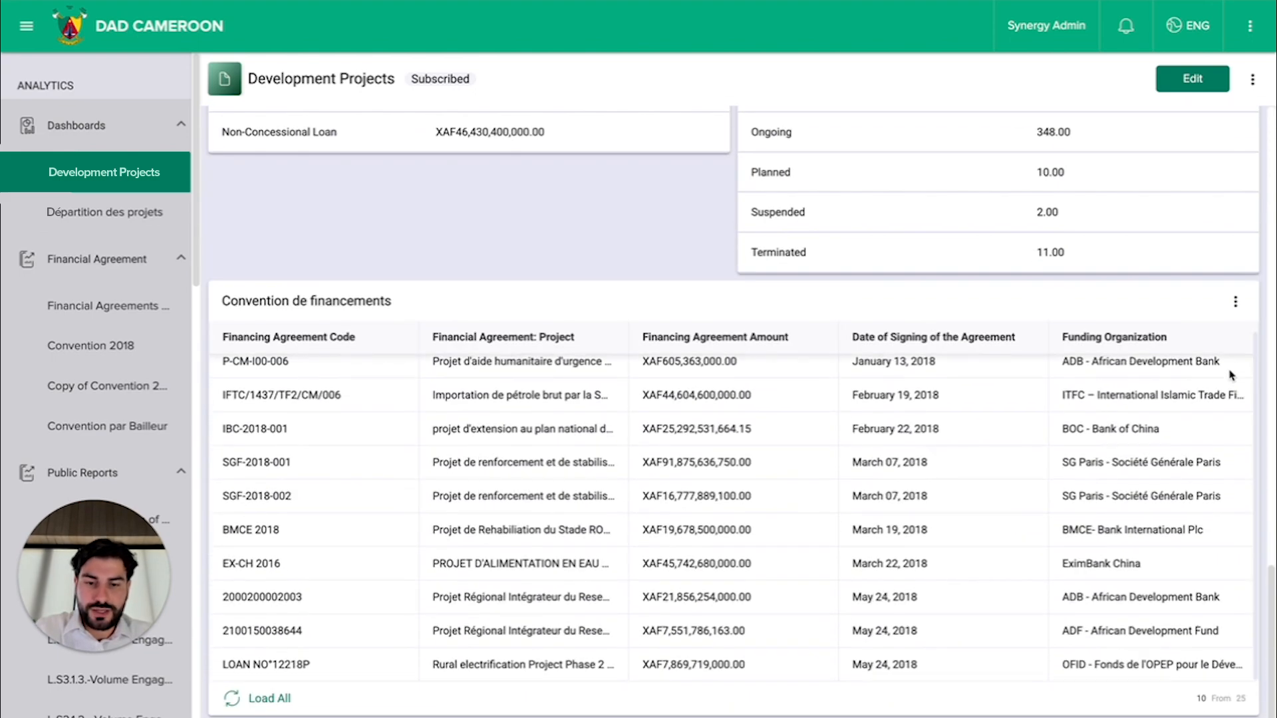
{"action": "scroll", "coordinate": [1188, 250], "scroll_direction": "up", "scroll_amount": 12}
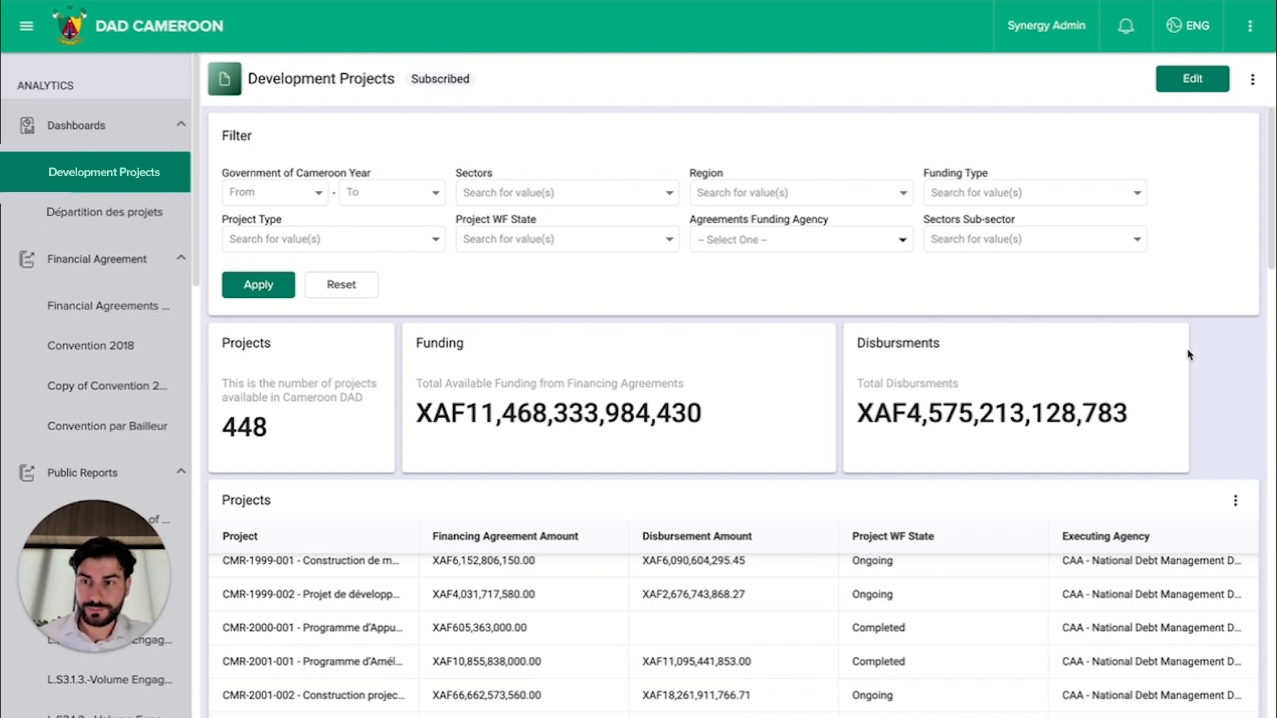
Step: Filter the Development Projects dashboard to the Infrastructures sector and review the summary figures and Projects table
{"action": "left_click", "coordinate": [521, 193]}
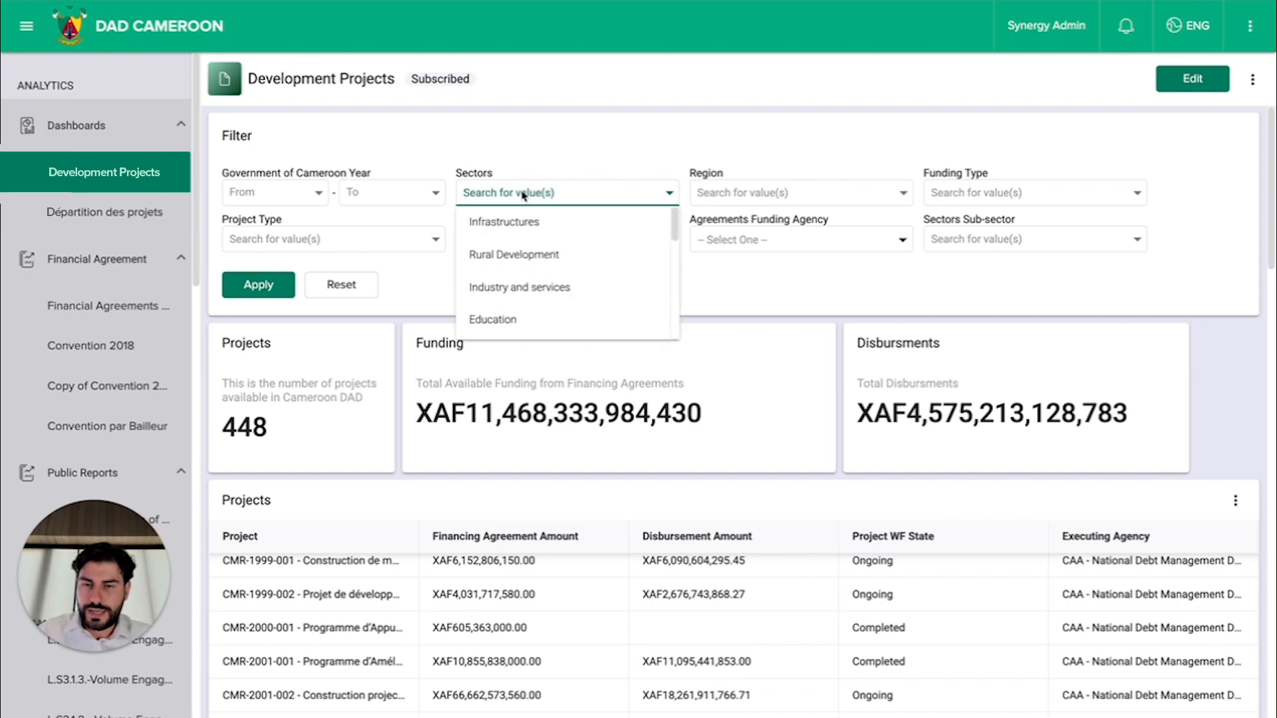
{"action": "left_click", "coordinate": [551, 226]}
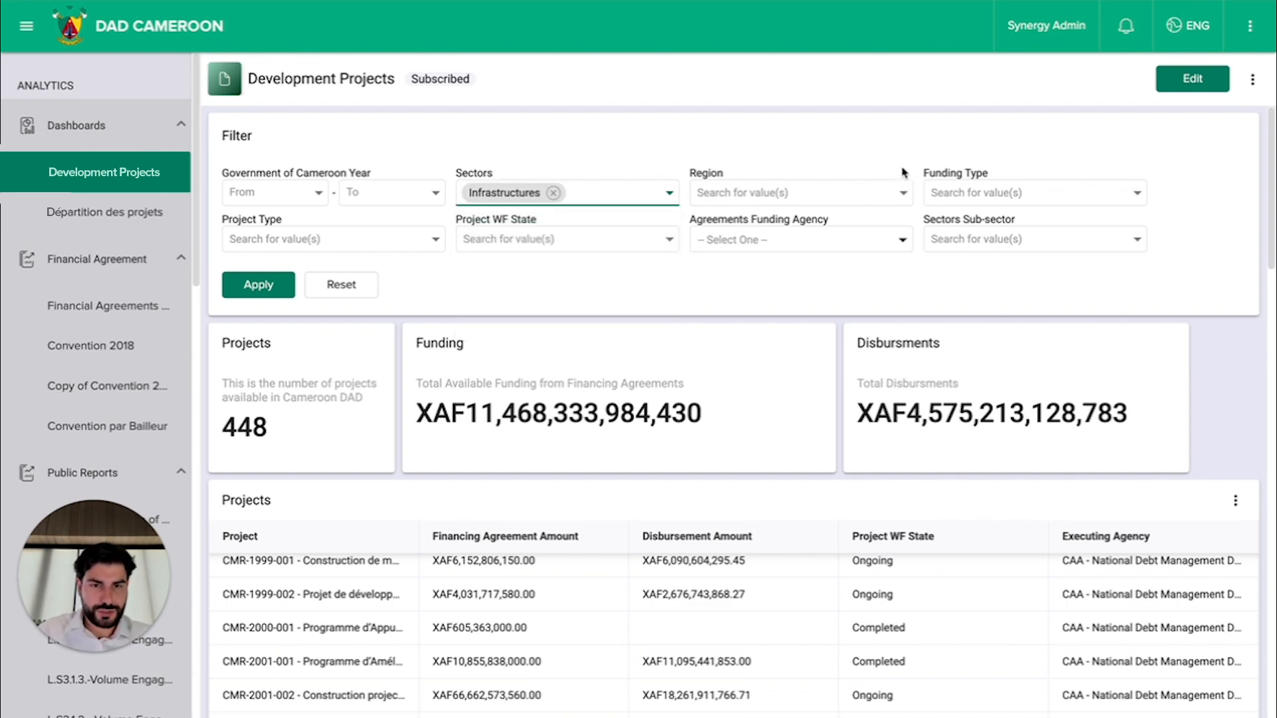
{"action": "left_click", "coordinate": [258, 285]}
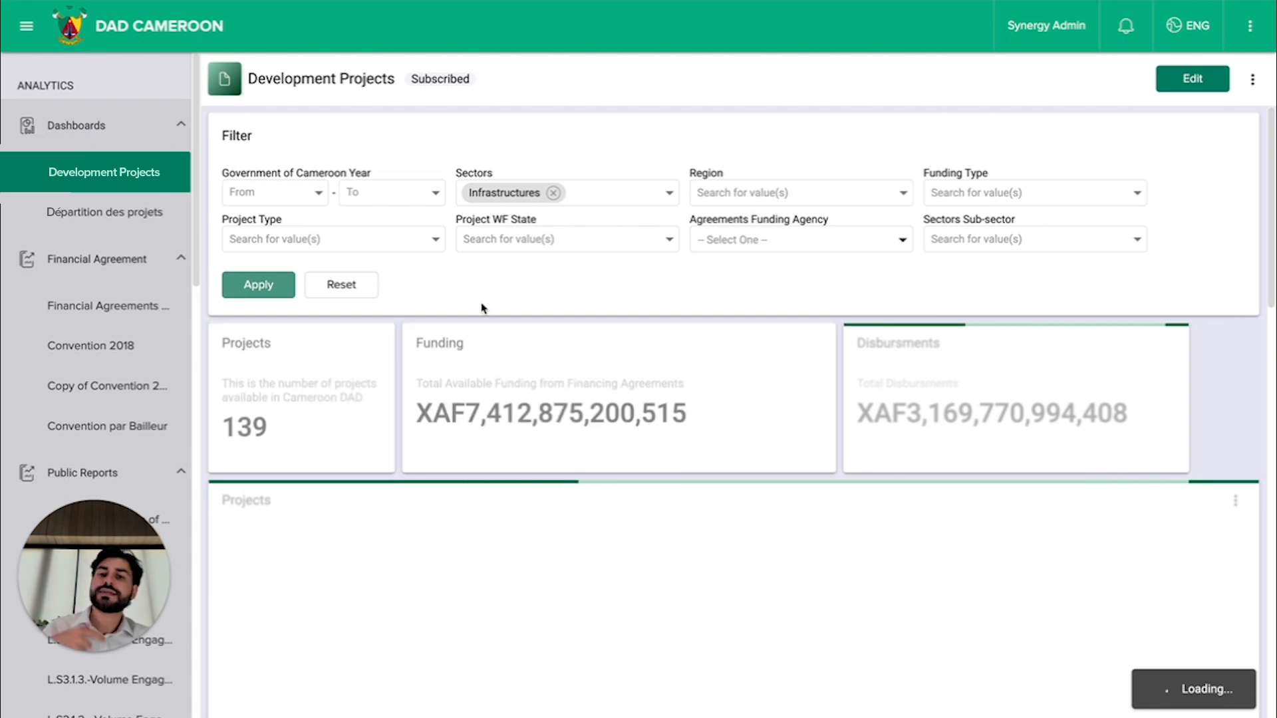
{"action": "scroll", "coordinate": [643, 298], "scroll_direction": "down", "scroll_amount": 2}
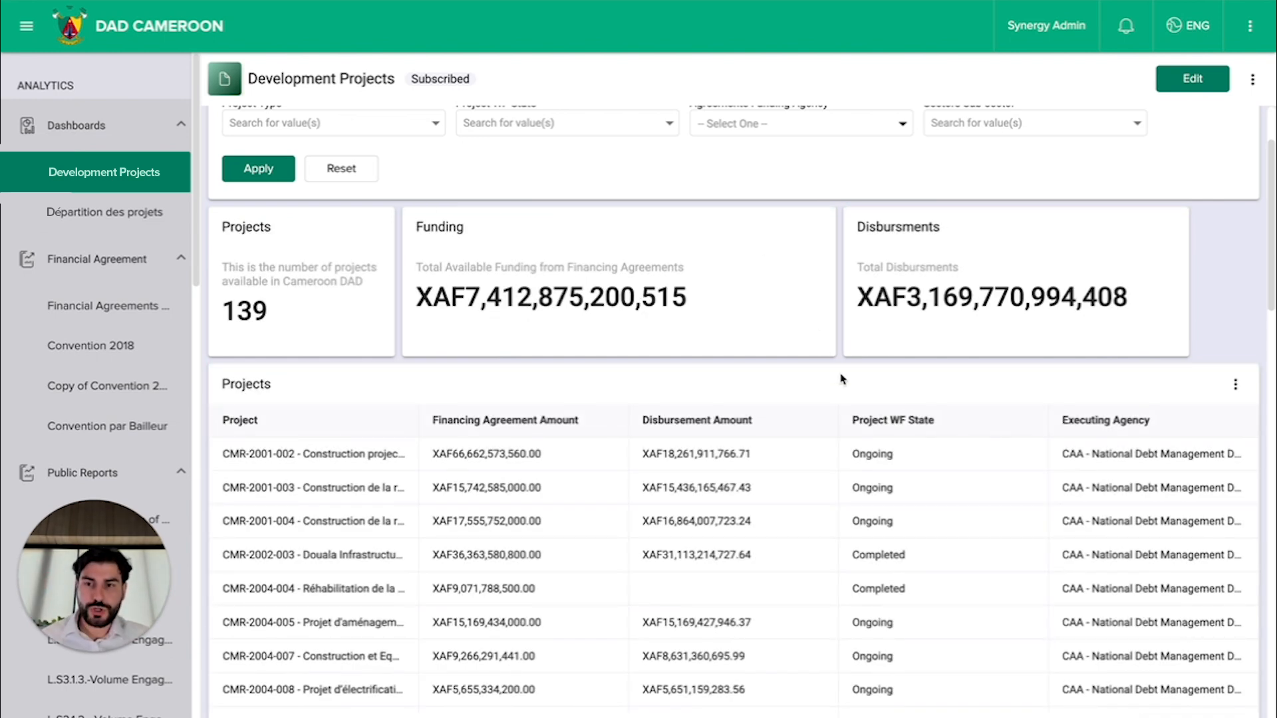
{"action": "scroll", "coordinate": [598, 250], "scroll_direction": "up", "scroll_amount": 2}
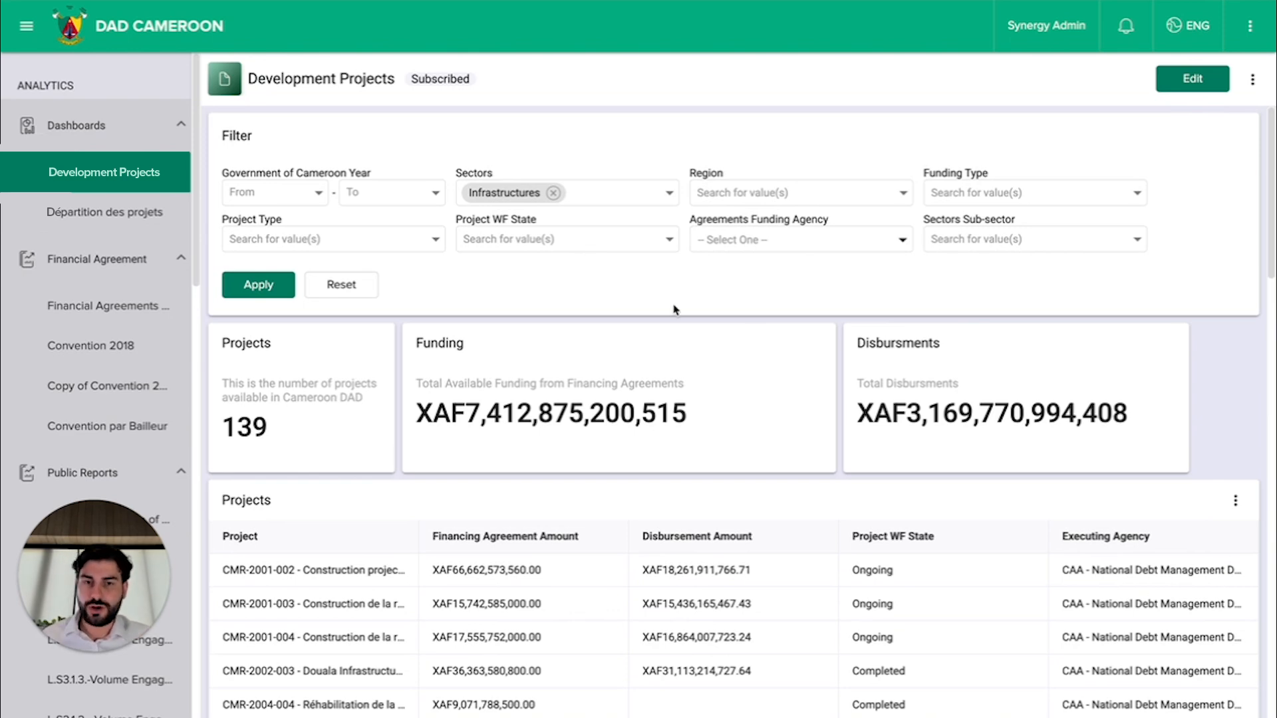
Step: Put the Development Projects dashboard in edit mode and add a pie chart below the last table
{"action": "scroll", "coordinate": [675, 308], "scroll_direction": "down", "scroll_amount": 15}
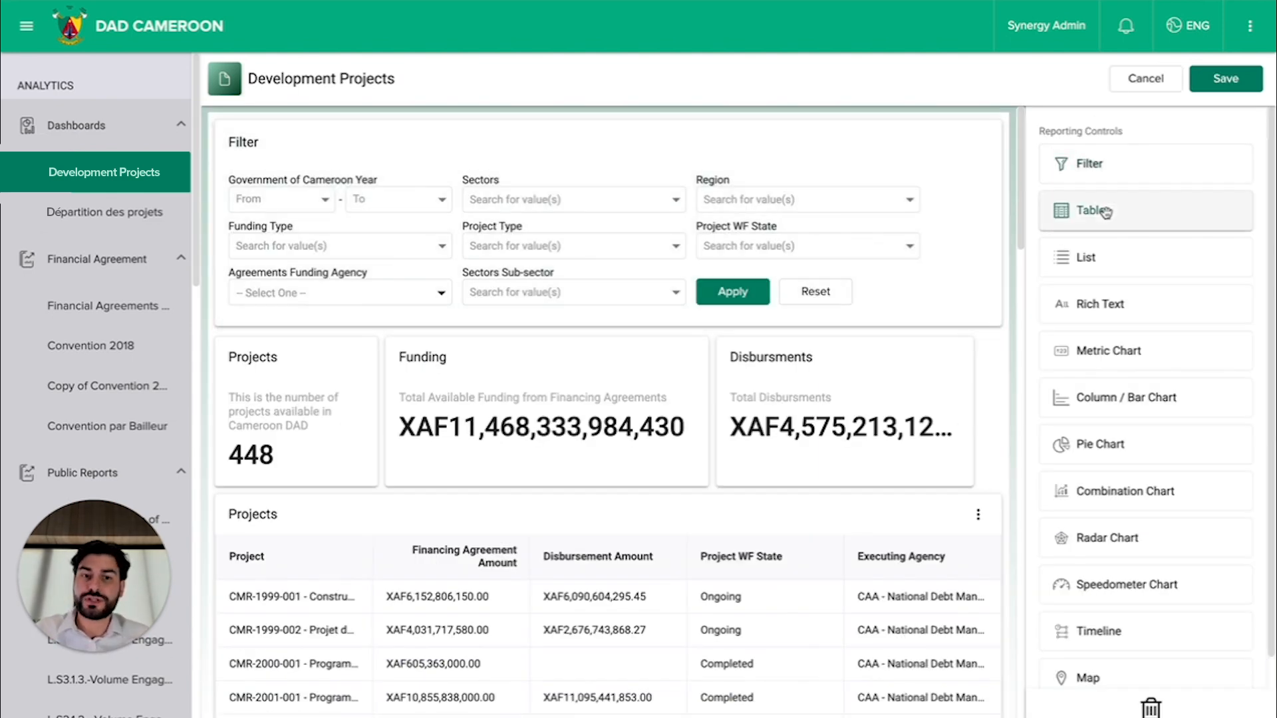
{"action": "scroll", "coordinate": [1105, 211], "scroll_direction": "down", "scroll_amount": 1}
{"action": "scroll", "coordinate": [897, 518], "scroll_direction": "down", "scroll_amount": 12}
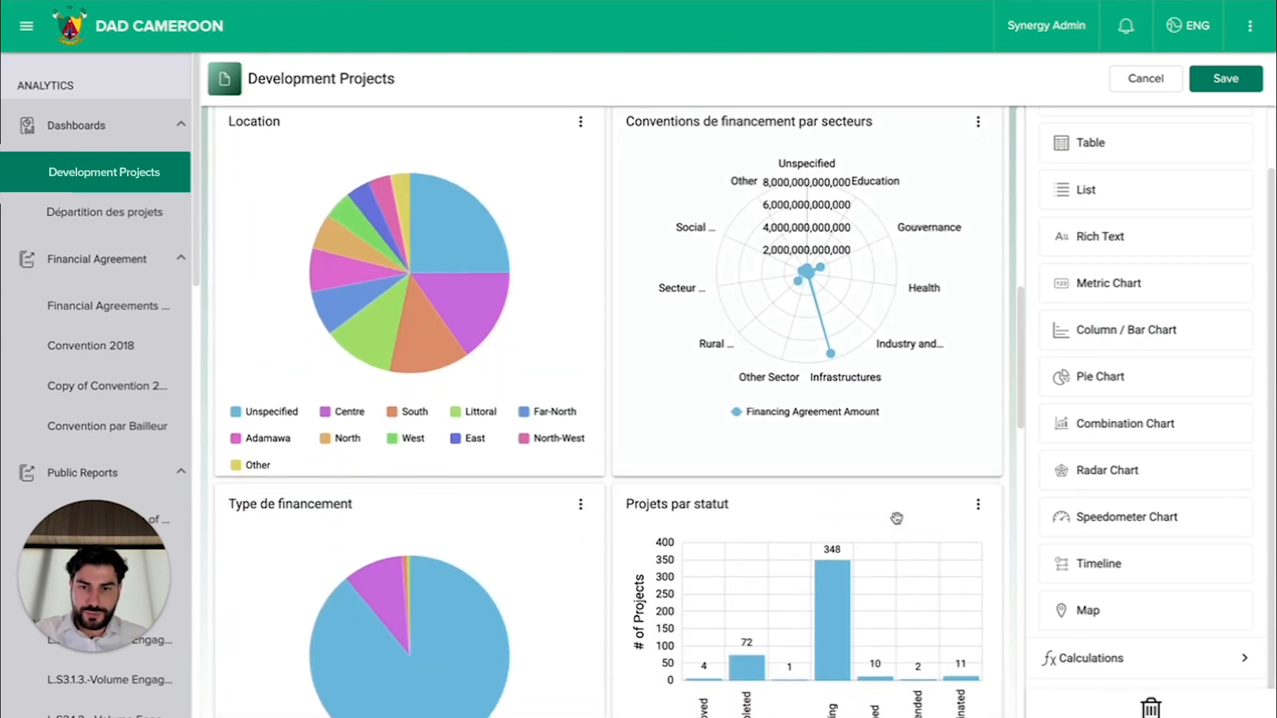
{"action": "scroll", "coordinate": [896, 518], "scroll_direction": "down", "scroll_amount": 15}
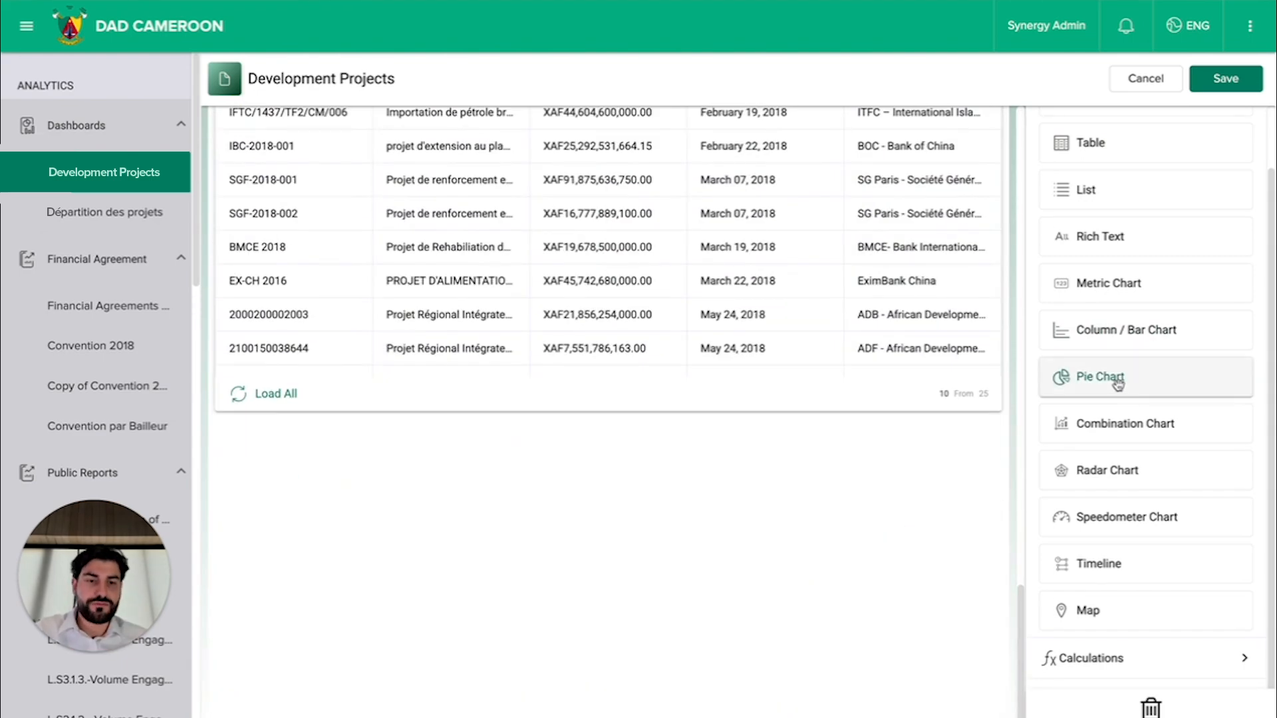
{"action": "left_click_drag", "start_coordinate": [1123, 385], "coordinate": [385, 496]}
{"action": "scroll", "coordinate": [512, 422], "scroll_direction": "down", "scroll_amount": 5}
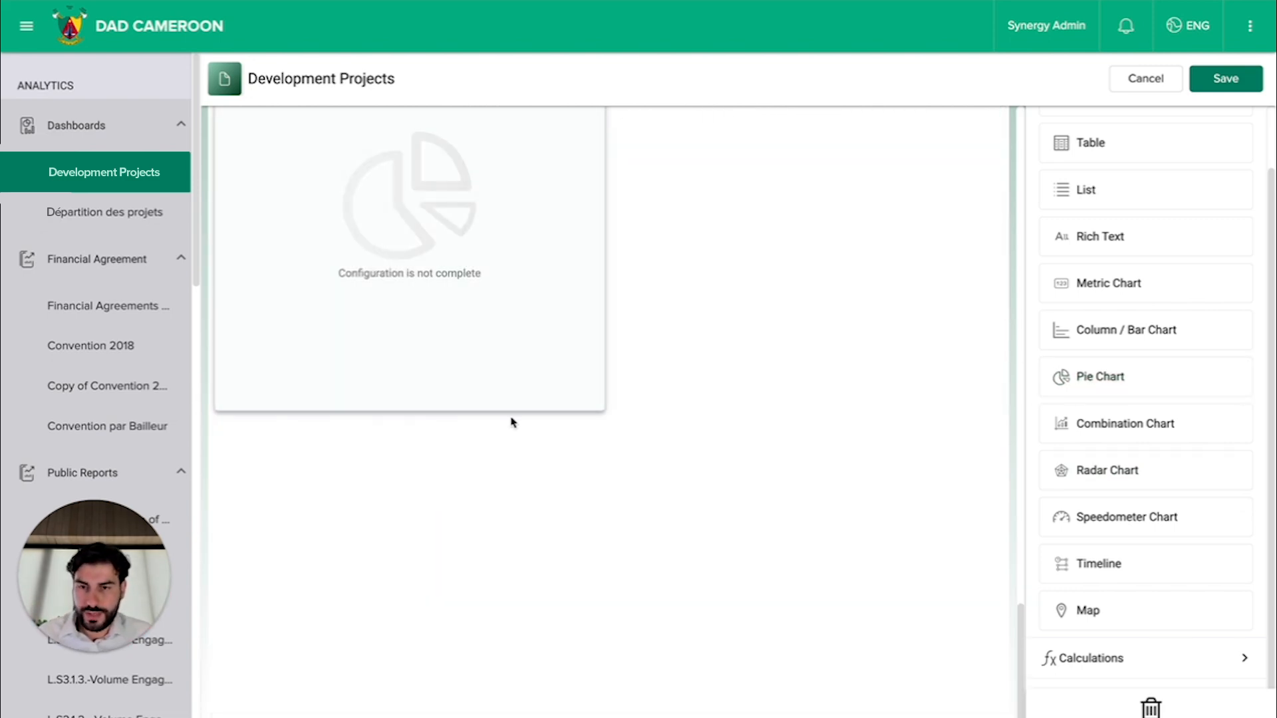
{"action": "scroll", "coordinate": [512, 422], "scroll_direction": "up", "scroll_amount": 3}
Step: Set the new pie chart's dataset to Project and its measure to # of Projects
{"action": "left_click", "coordinate": [442, 411]}
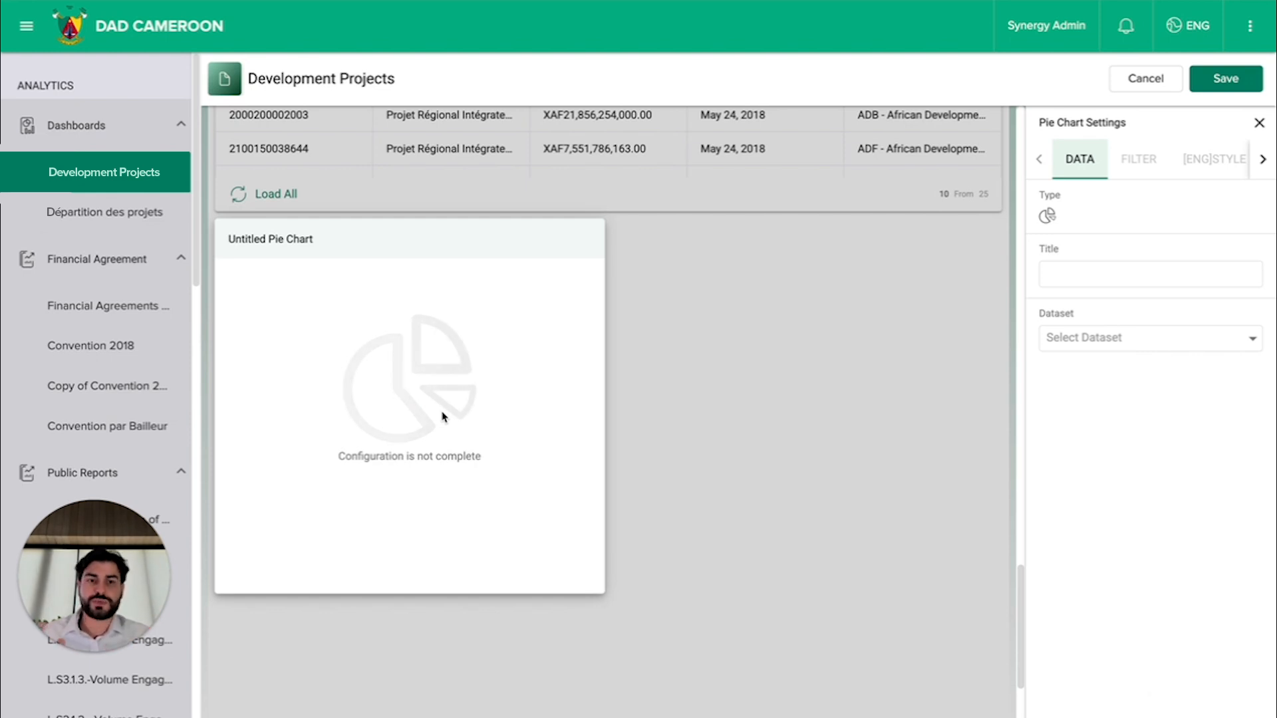
{"action": "left_click", "coordinate": [1114, 337]}
{"action": "left_click", "coordinate": [1106, 355]}
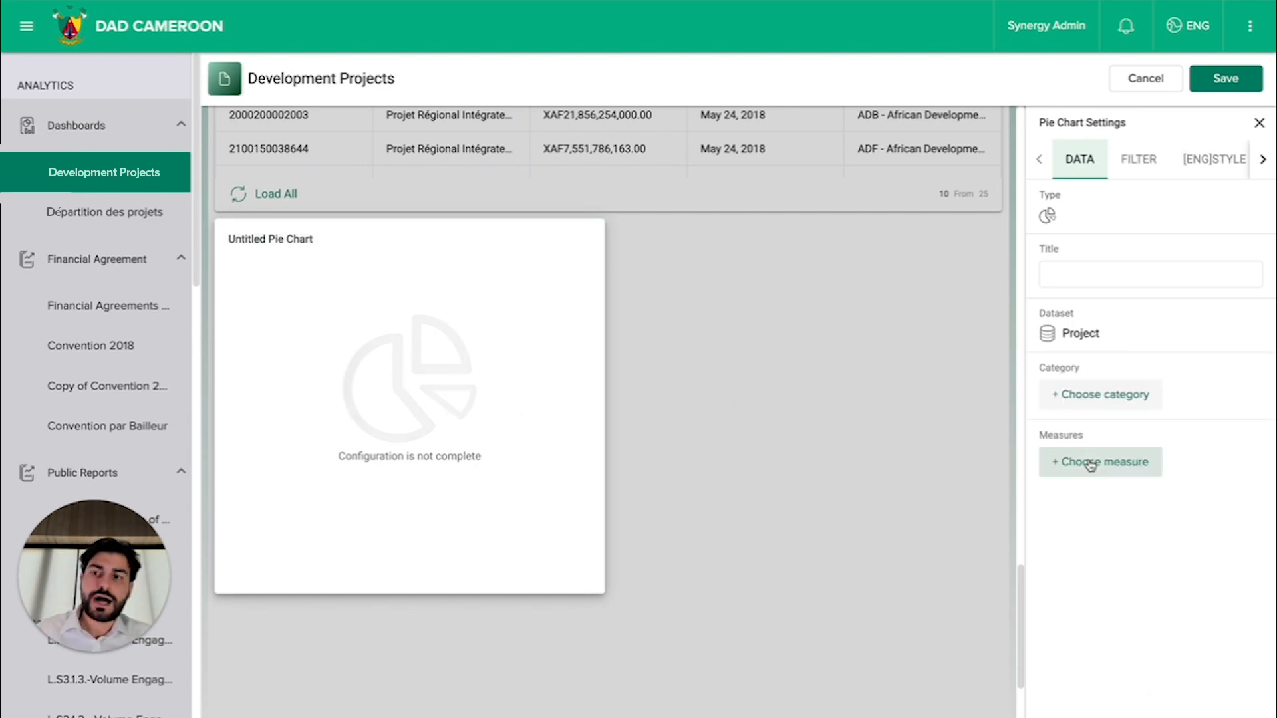
{"action": "left_click", "coordinate": [1091, 467]}
{"action": "type", "text": "#"}
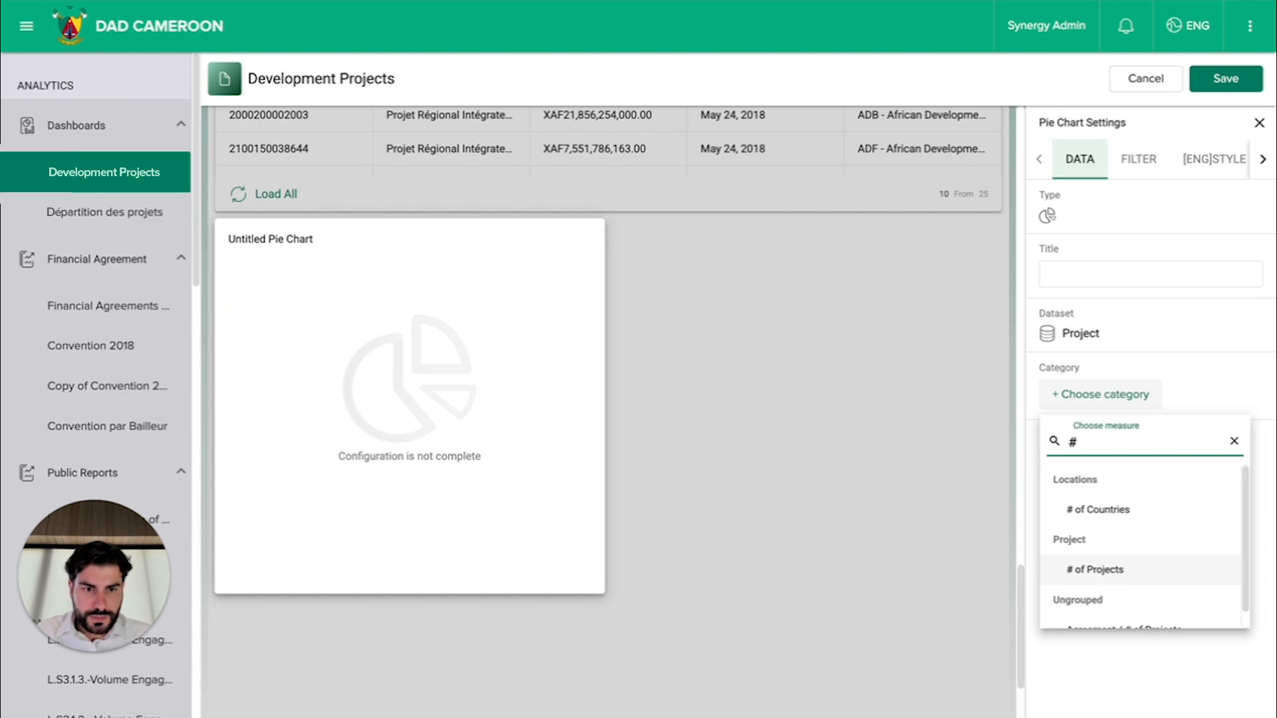
{"action": "left_click", "coordinate": [1112, 580]}
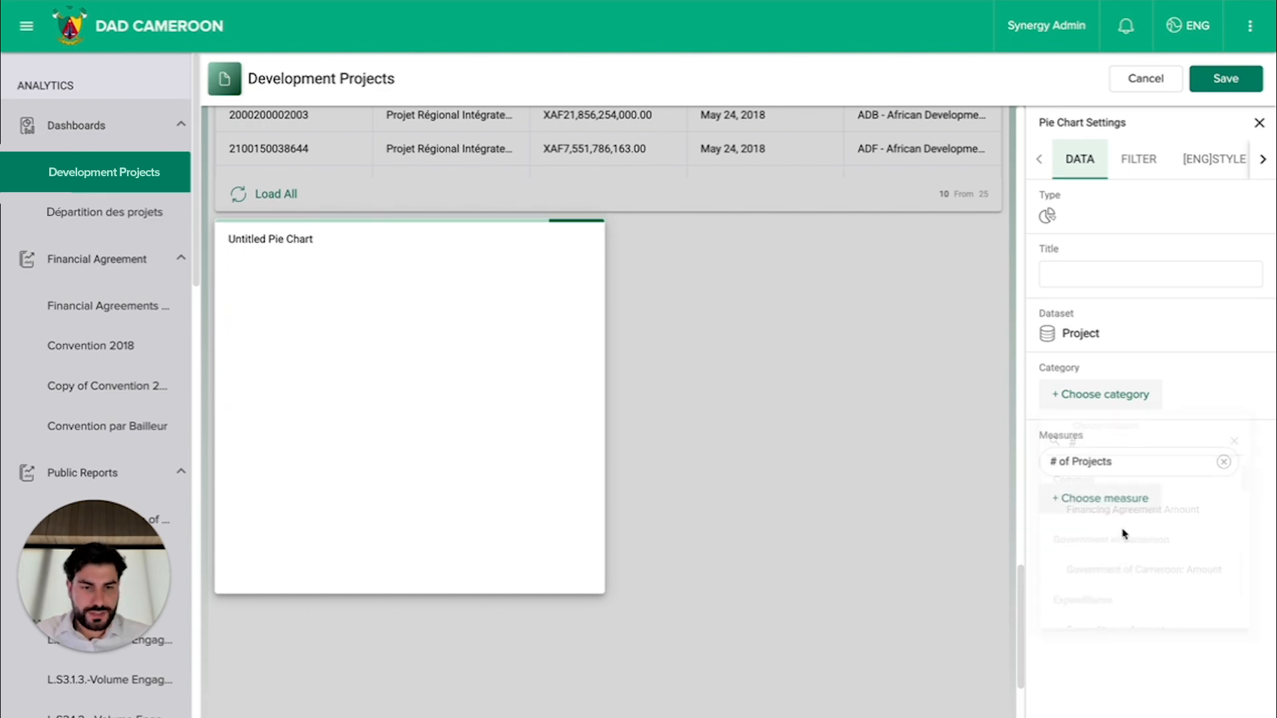
Step: Categorize the pie chart by Project Locations Region, filtered to Is Specified, and title it Projects per location
{"action": "left_click", "coordinate": [1149, 396]}
{"action": "type", "text": "region"}
{"action": "left_click", "coordinate": [1131, 442]}
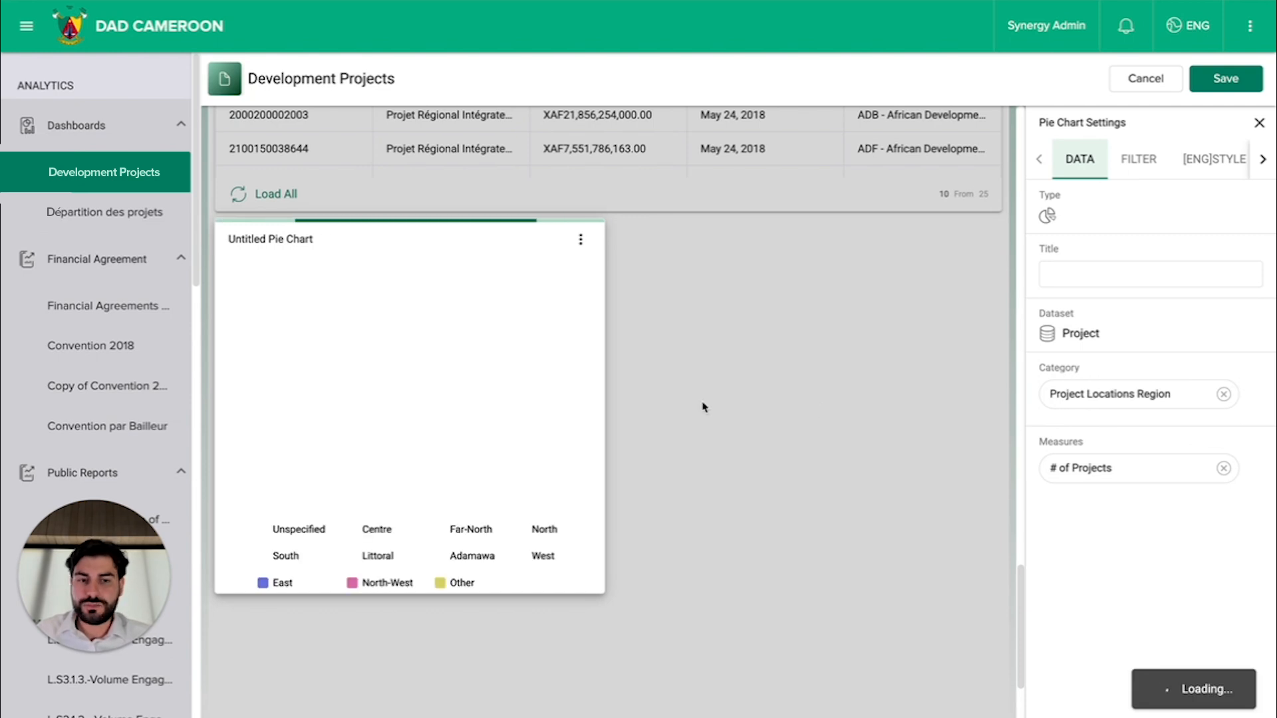
{"action": "left_click", "coordinate": [1117, 276]}
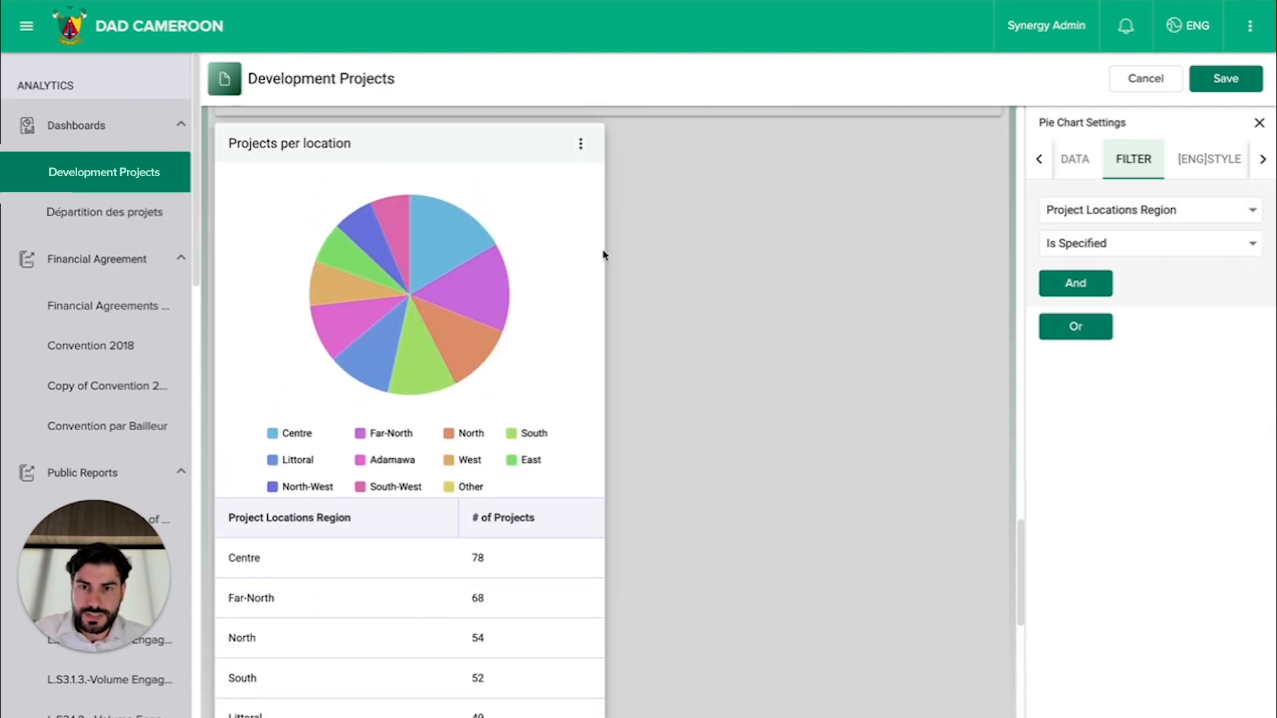
Step: Widen the Projects per location chart to about five sixths of the dashboard's width and save the dashboard
{"action": "left_click_drag", "start_coordinate": [607, 248], "coordinate": [871, 254]}
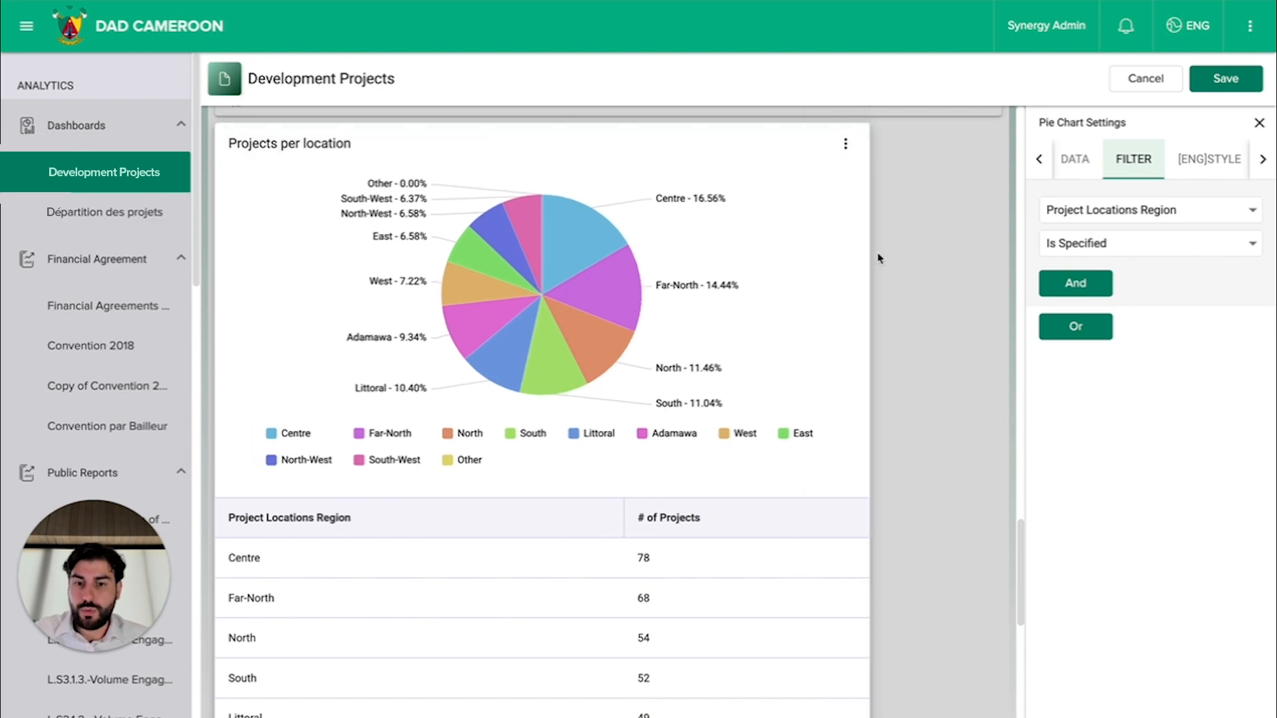
{"action": "left_click", "coordinate": [1226, 79]}
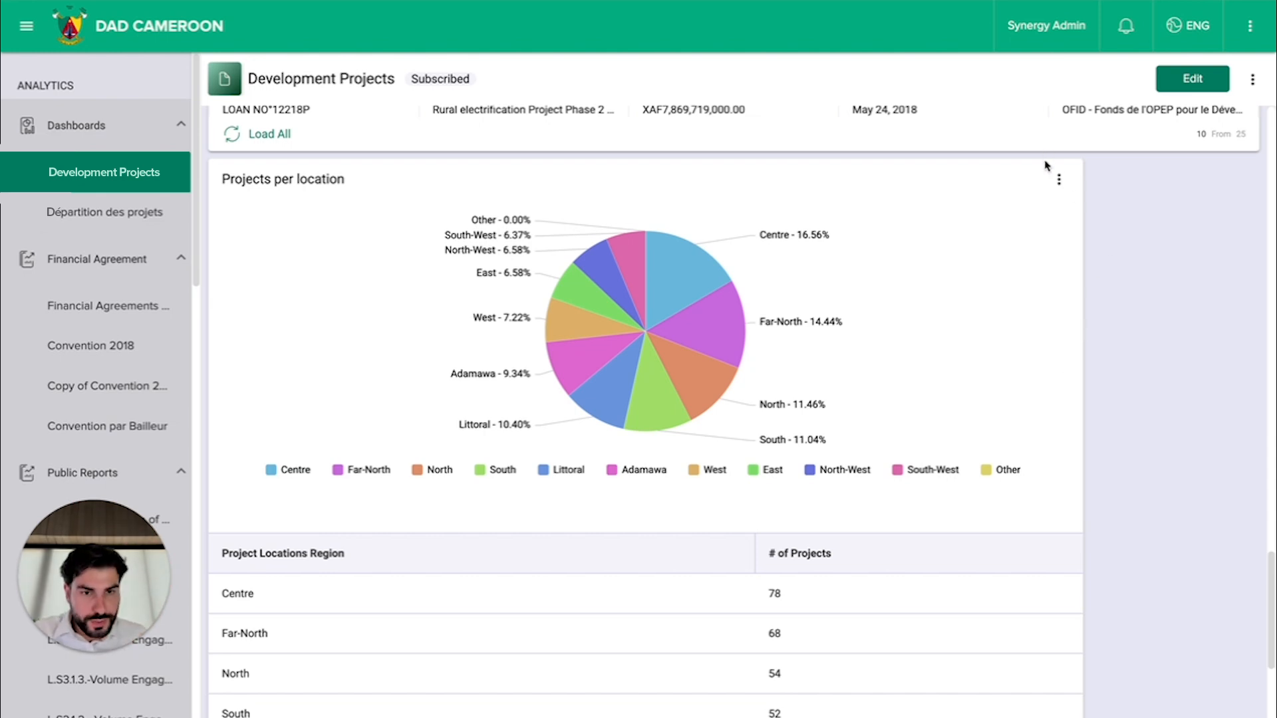
Step: Open the export options of the Projects per location chart
{"action": "left_click", "coordinate": [1058, 179]}
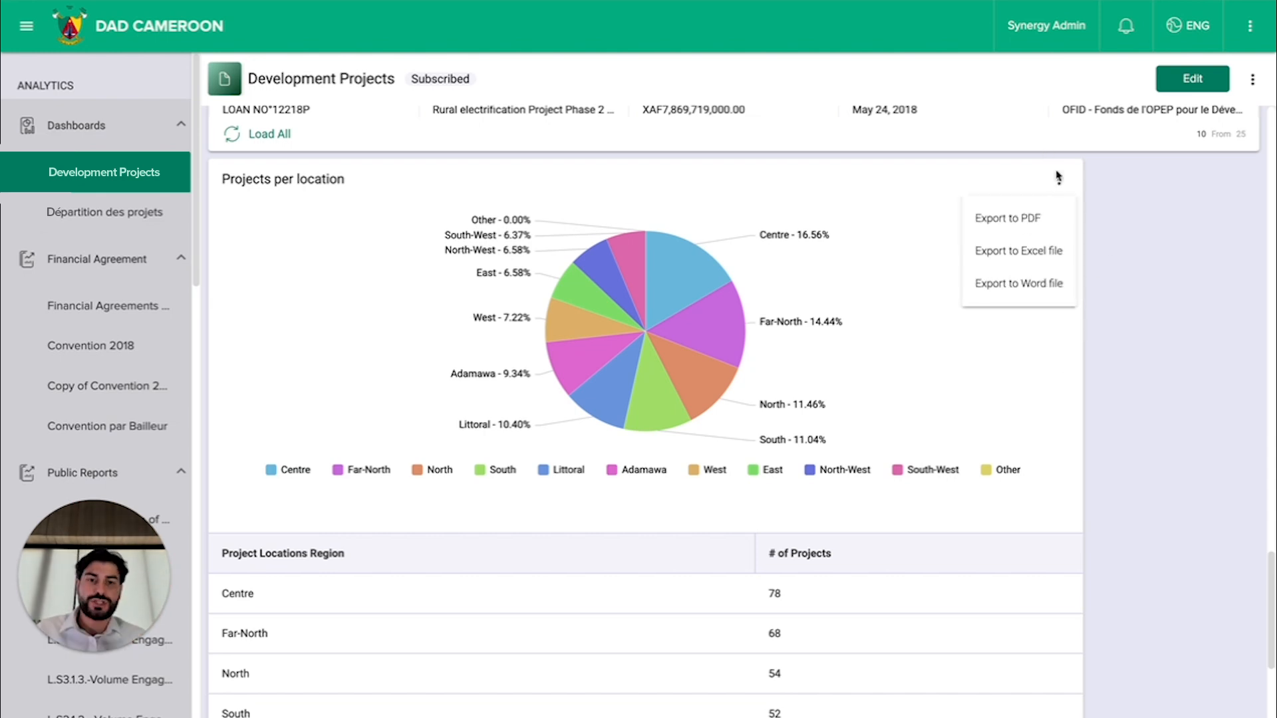